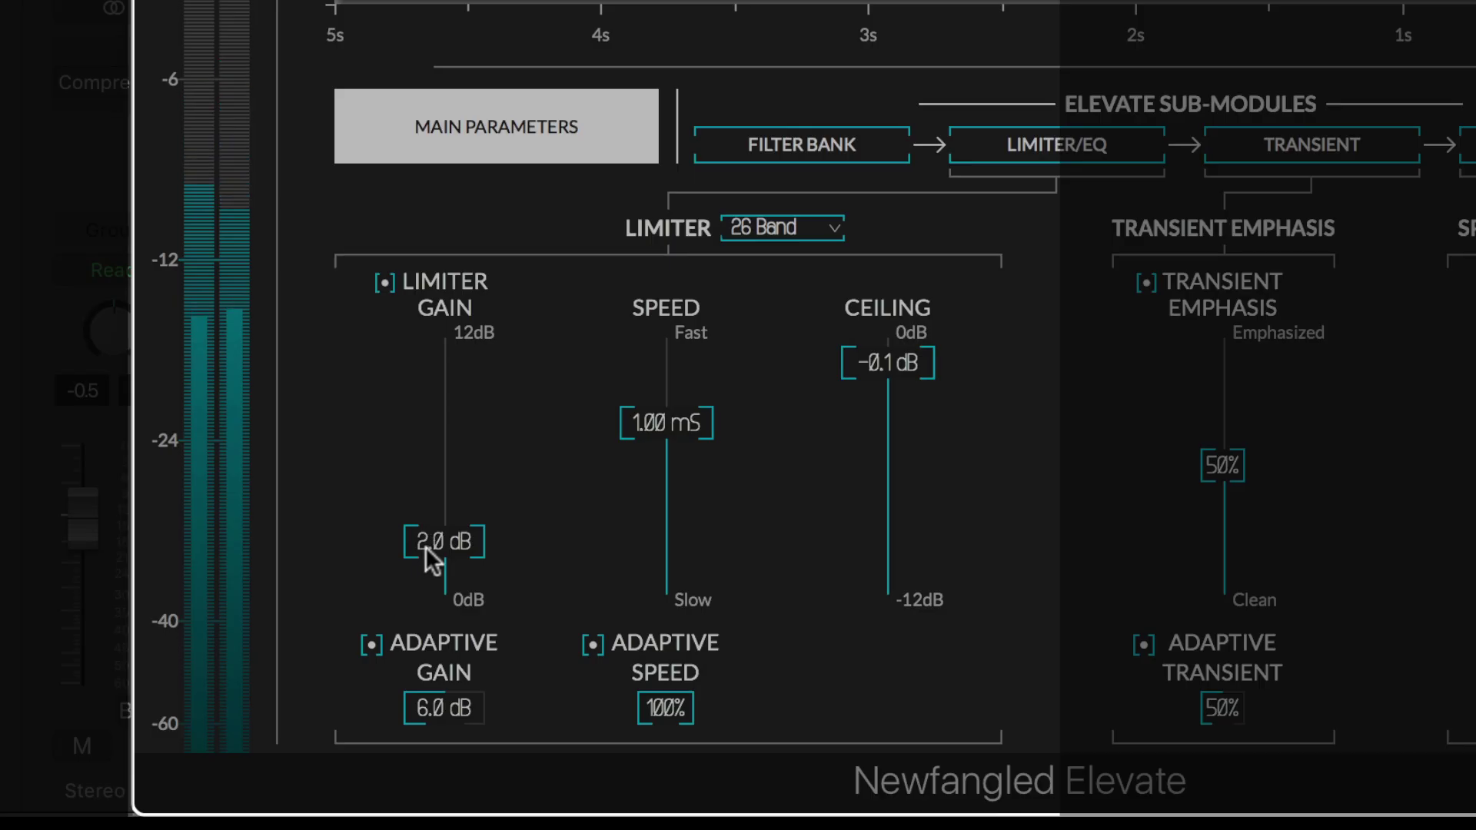
- Set limiter gain to 5.8 dB, speed to 3.68 ms and ceiling to -0.6 dB
left_click_drag(623, 829, 698, 771)
left_click_drag(642, 418, 667, 547)
left_click_drag(876, 369, 879, 456)
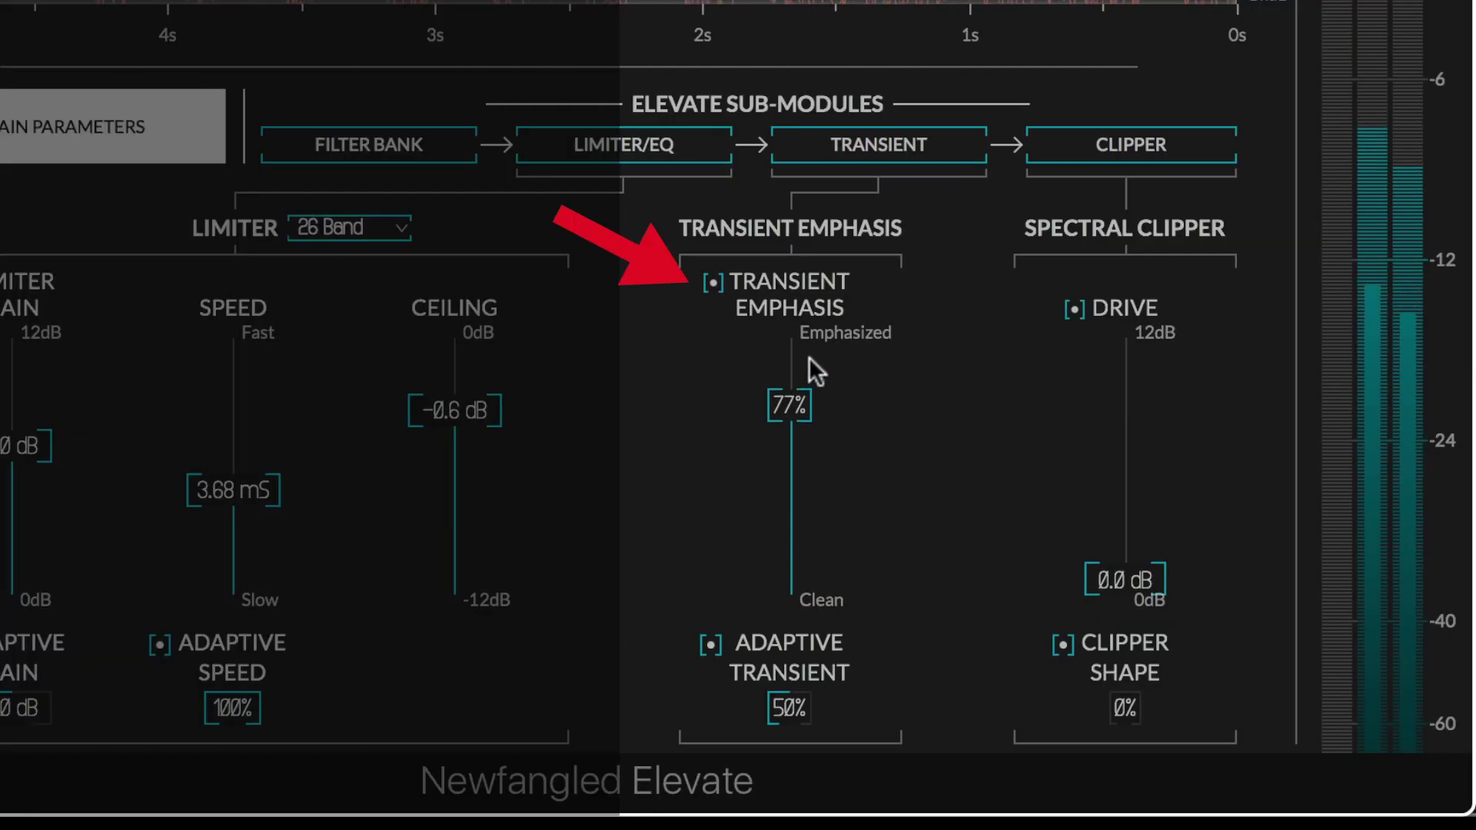
- Set transient emphasis to 77% and clipper shape to 36%, with drive reset to 0.0 dB
left_click_drag(1119, 578, 1135, 372)
left_click_drag(1118, 694, 1133, 482)
double_click(1127, 464)
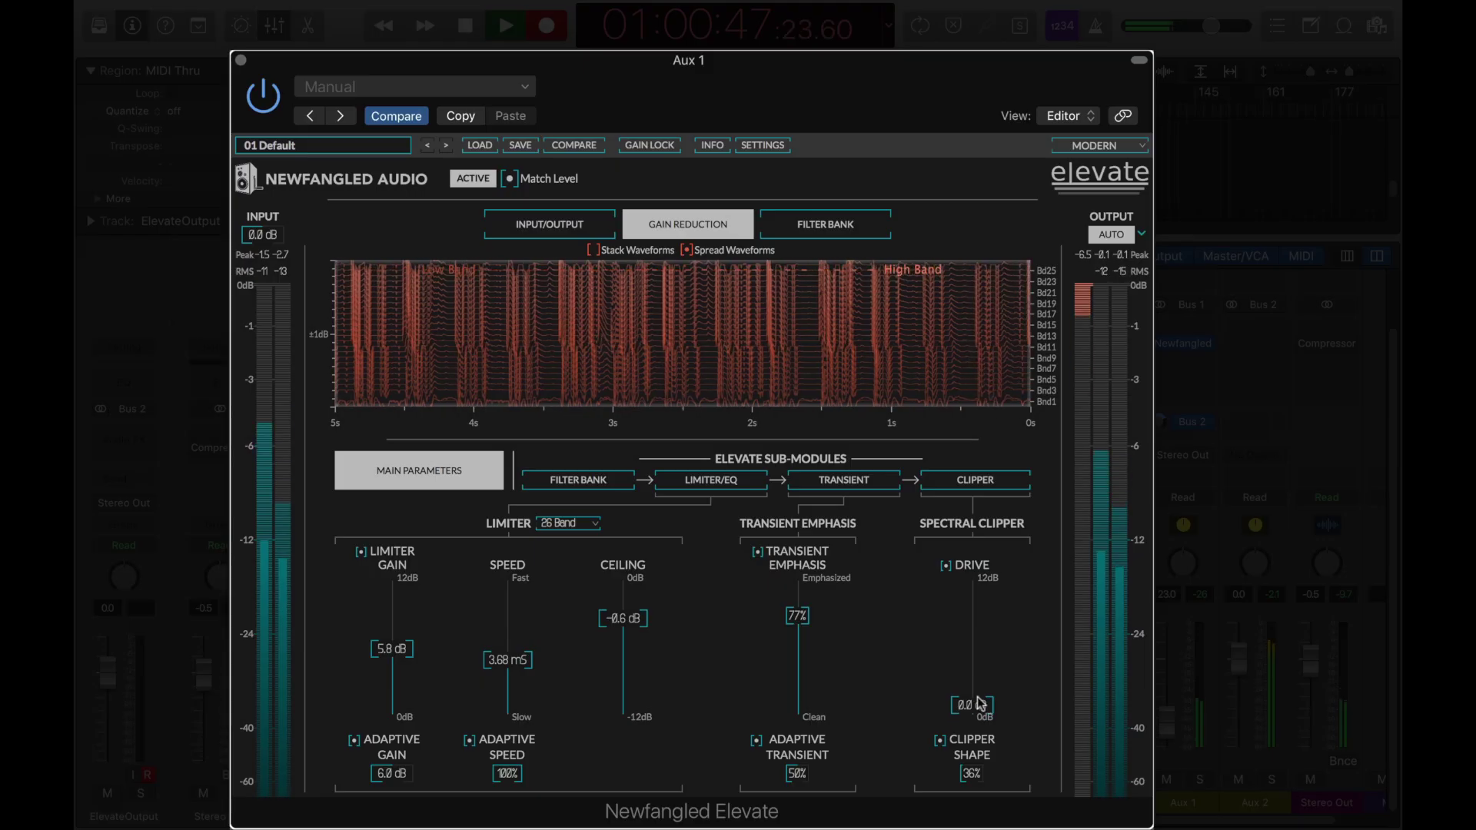
- Raise the clipper drive to 0.9 dB and leave the limiter band count at 26 bands
left_click_drag(973, 706, 985, 650)
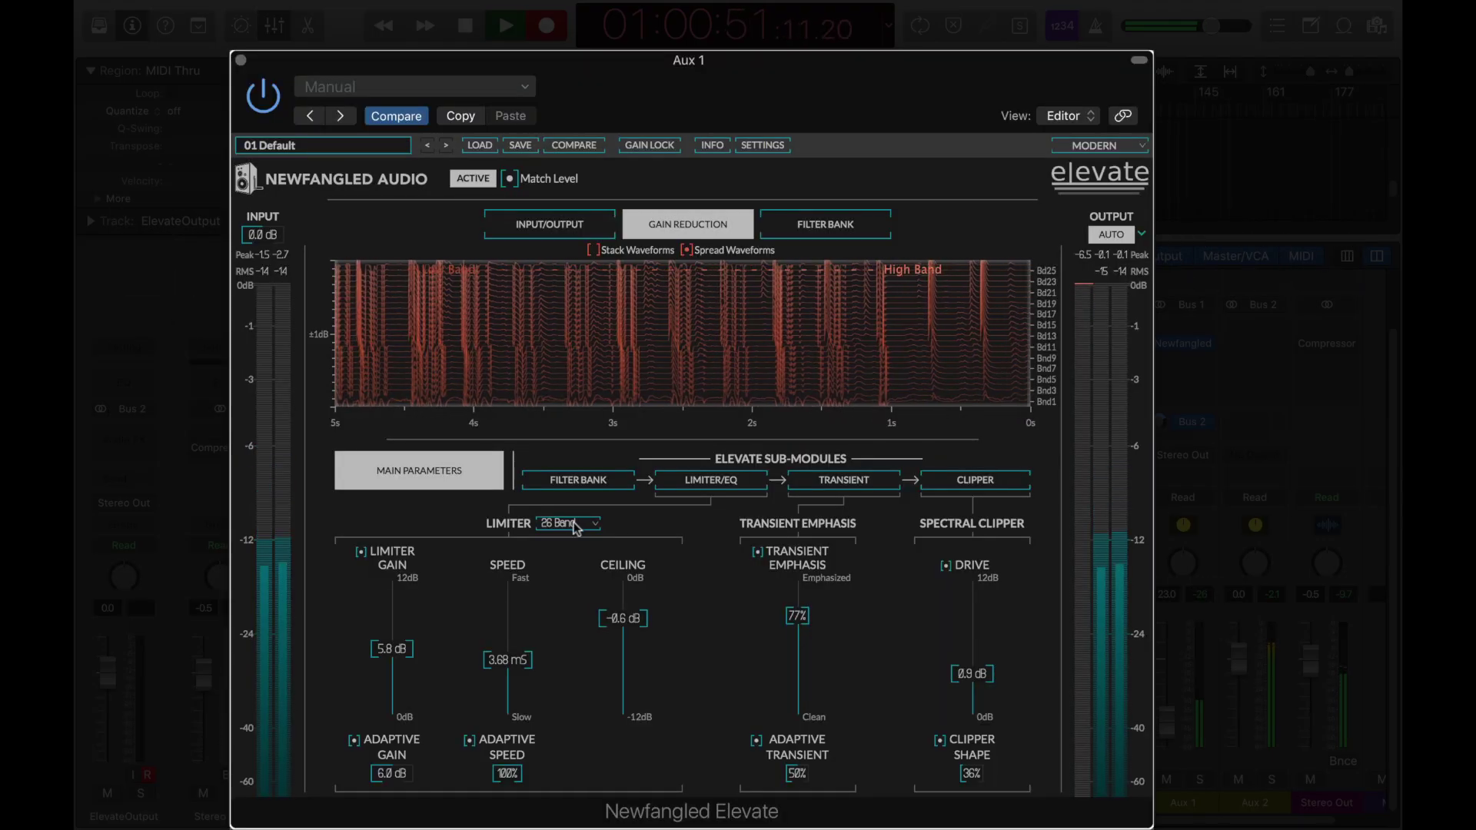
left_click(578, 523)
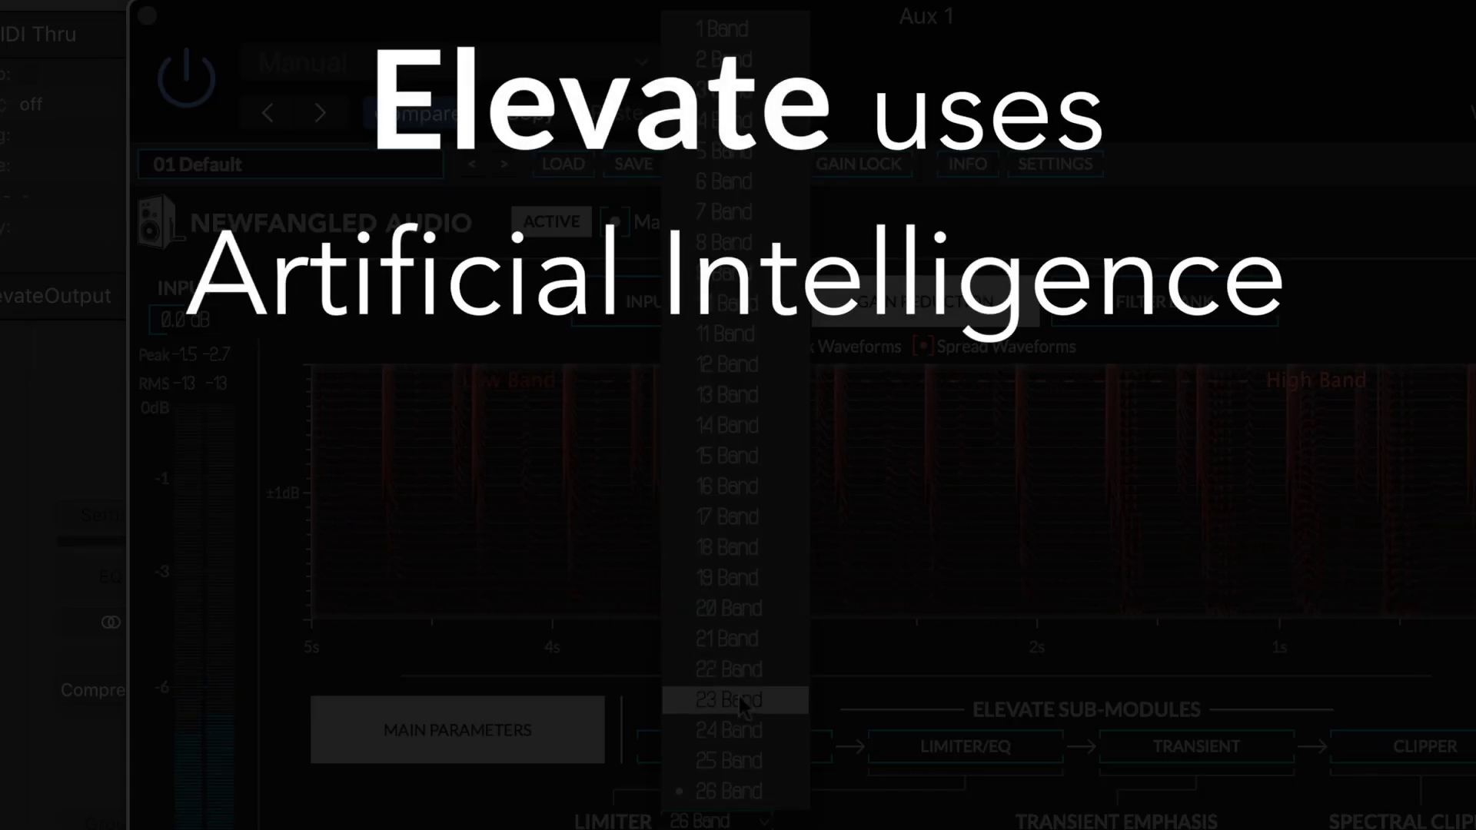
left_click(732, 822)
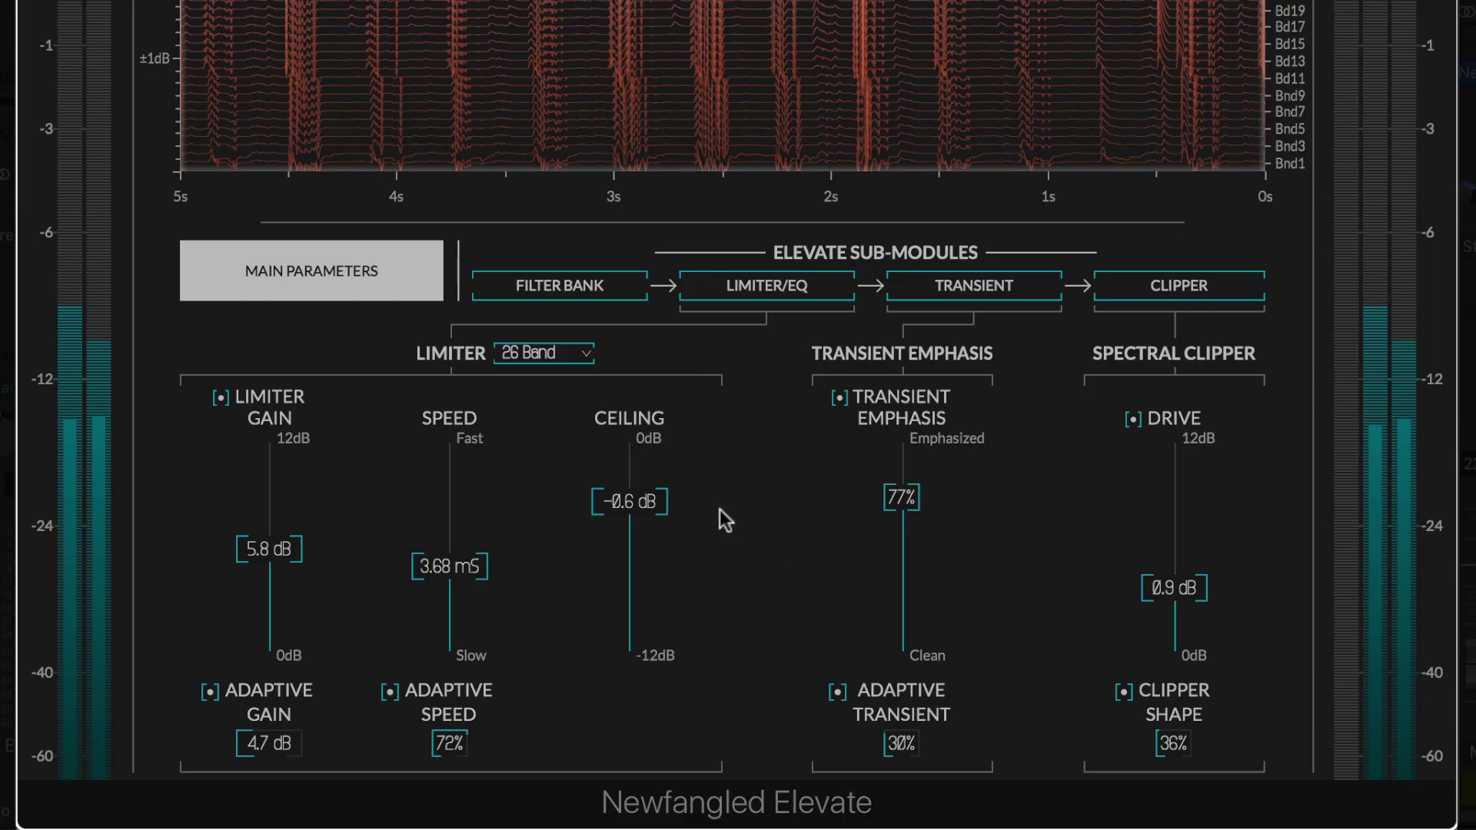
- Bring the limiter ceiling from -0.6 dB to -0.1 dB by direct entry, reset and fine adjustment
double_click(625, 502)
key("Return")
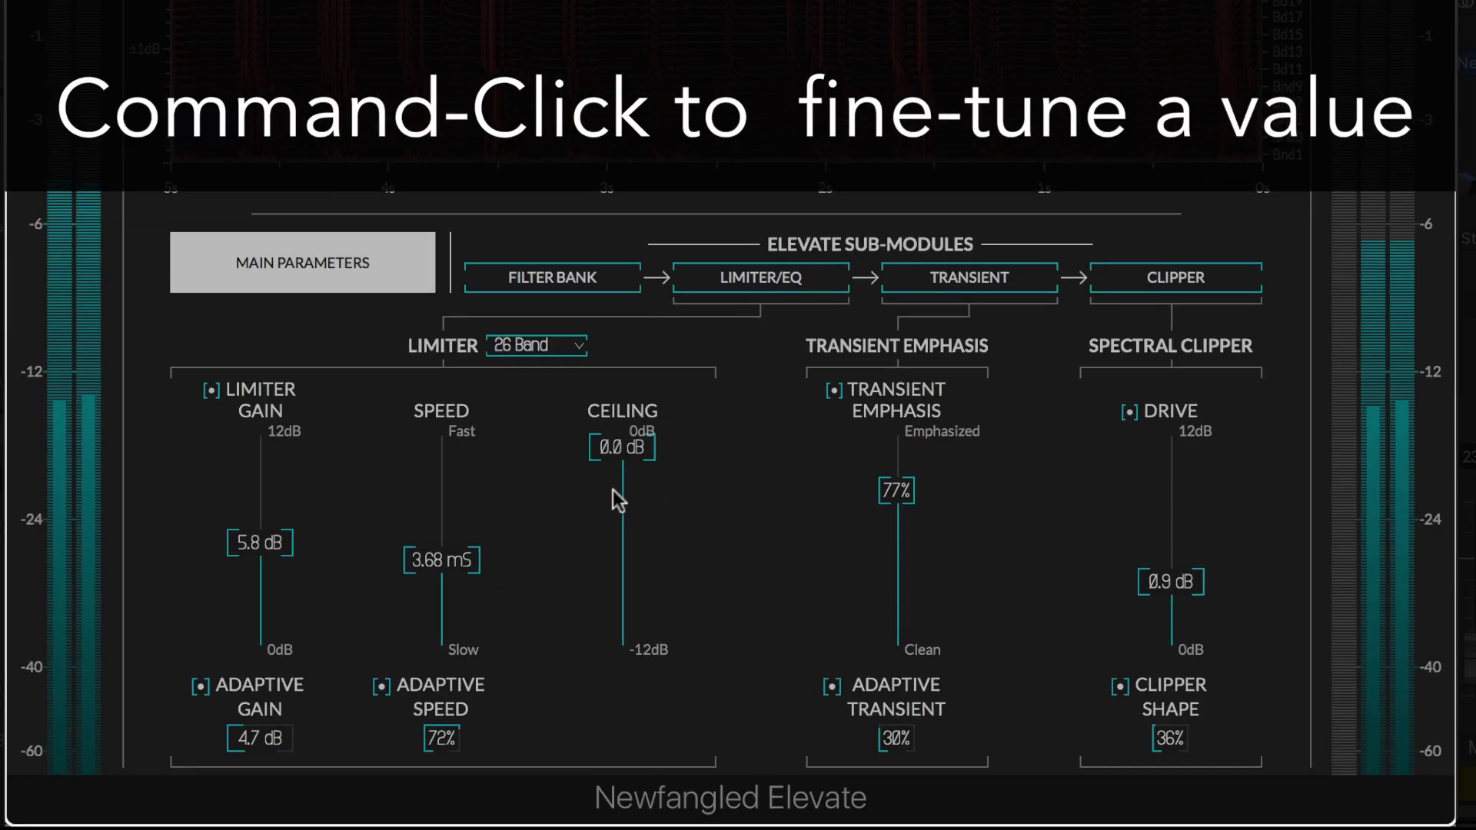
left_click(619, 450, "alt")
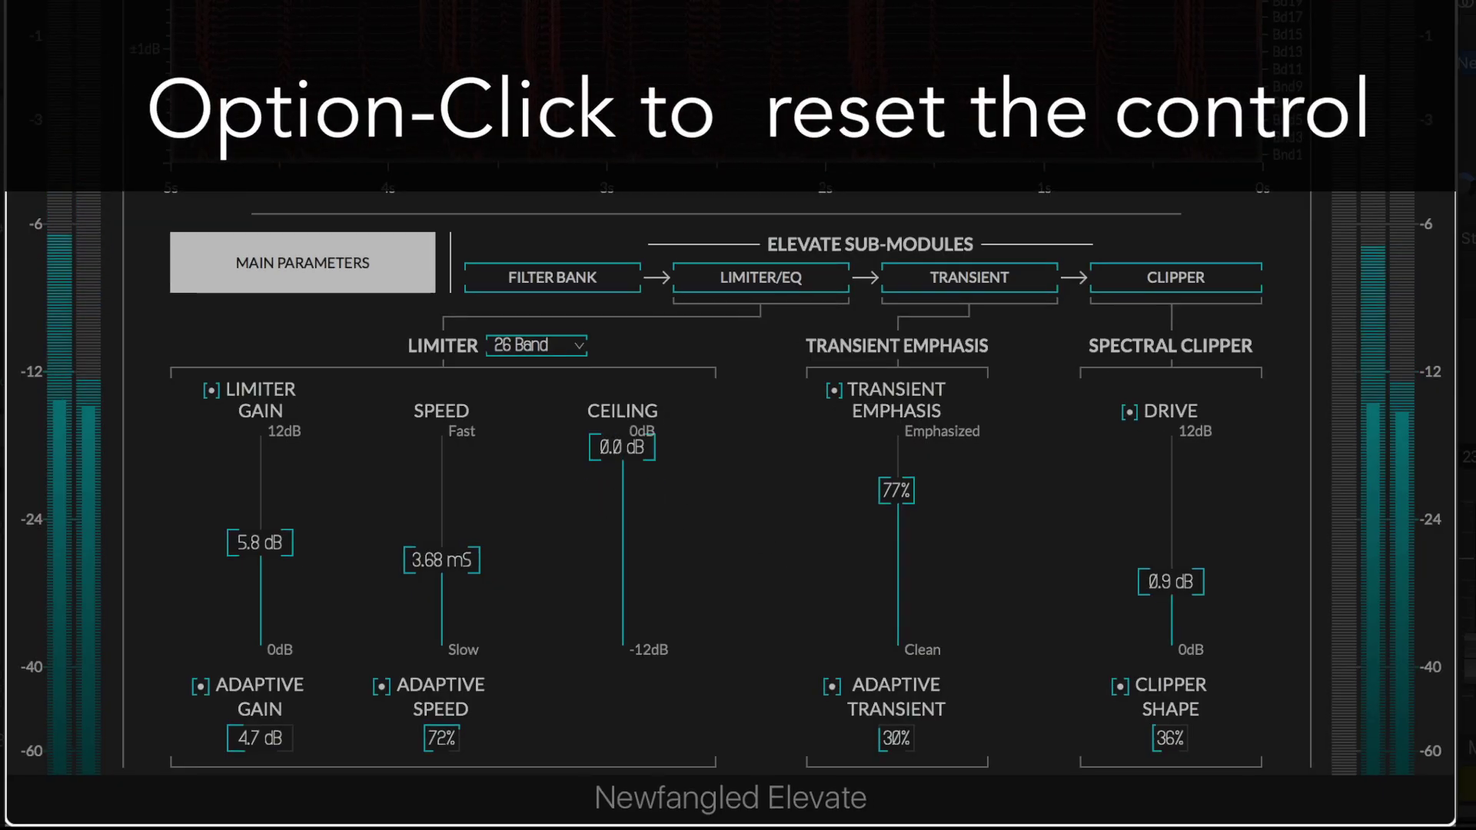
left_click(621, 450, "alt")
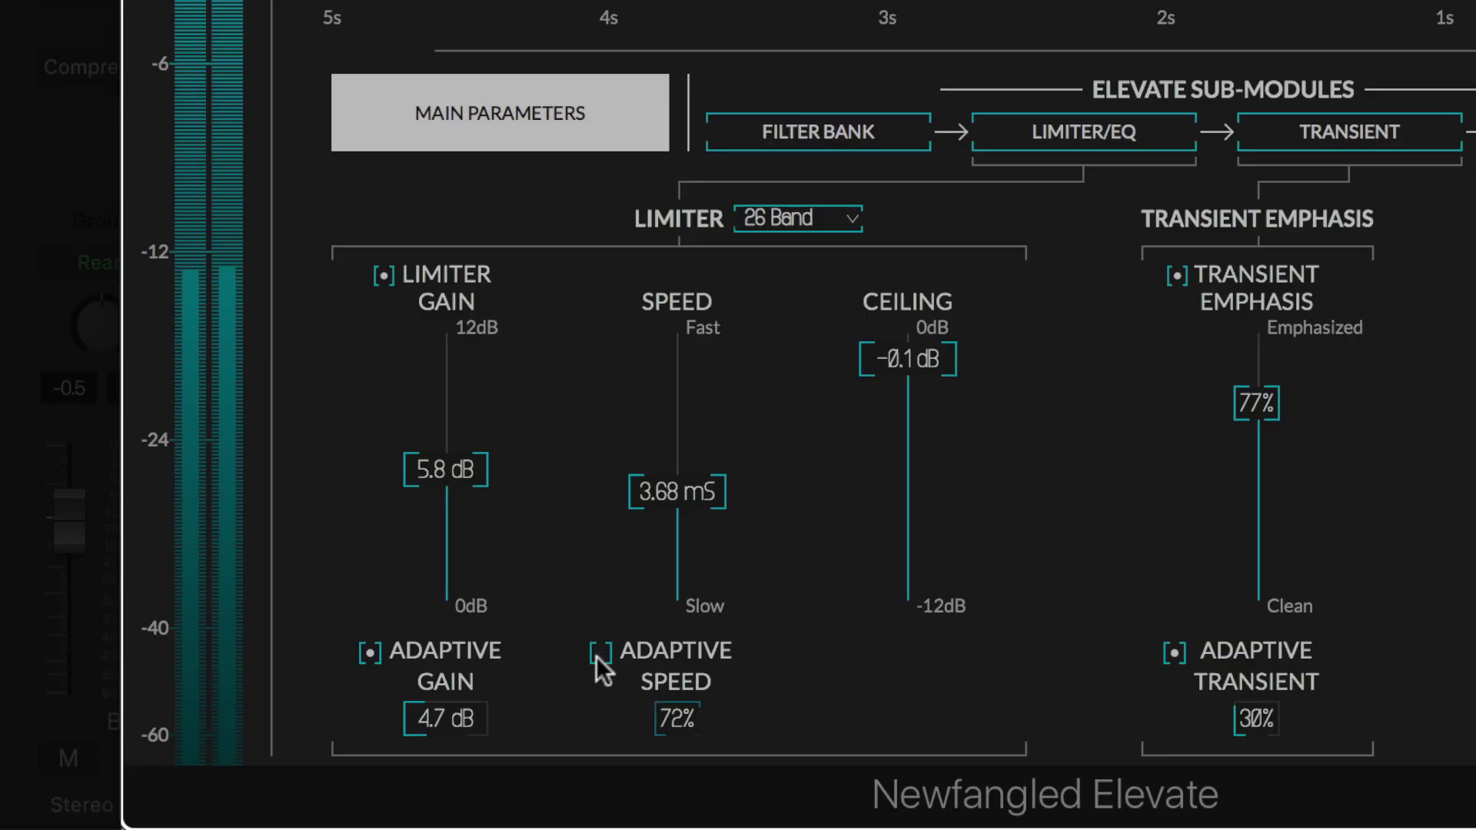
left_click(378, 687)
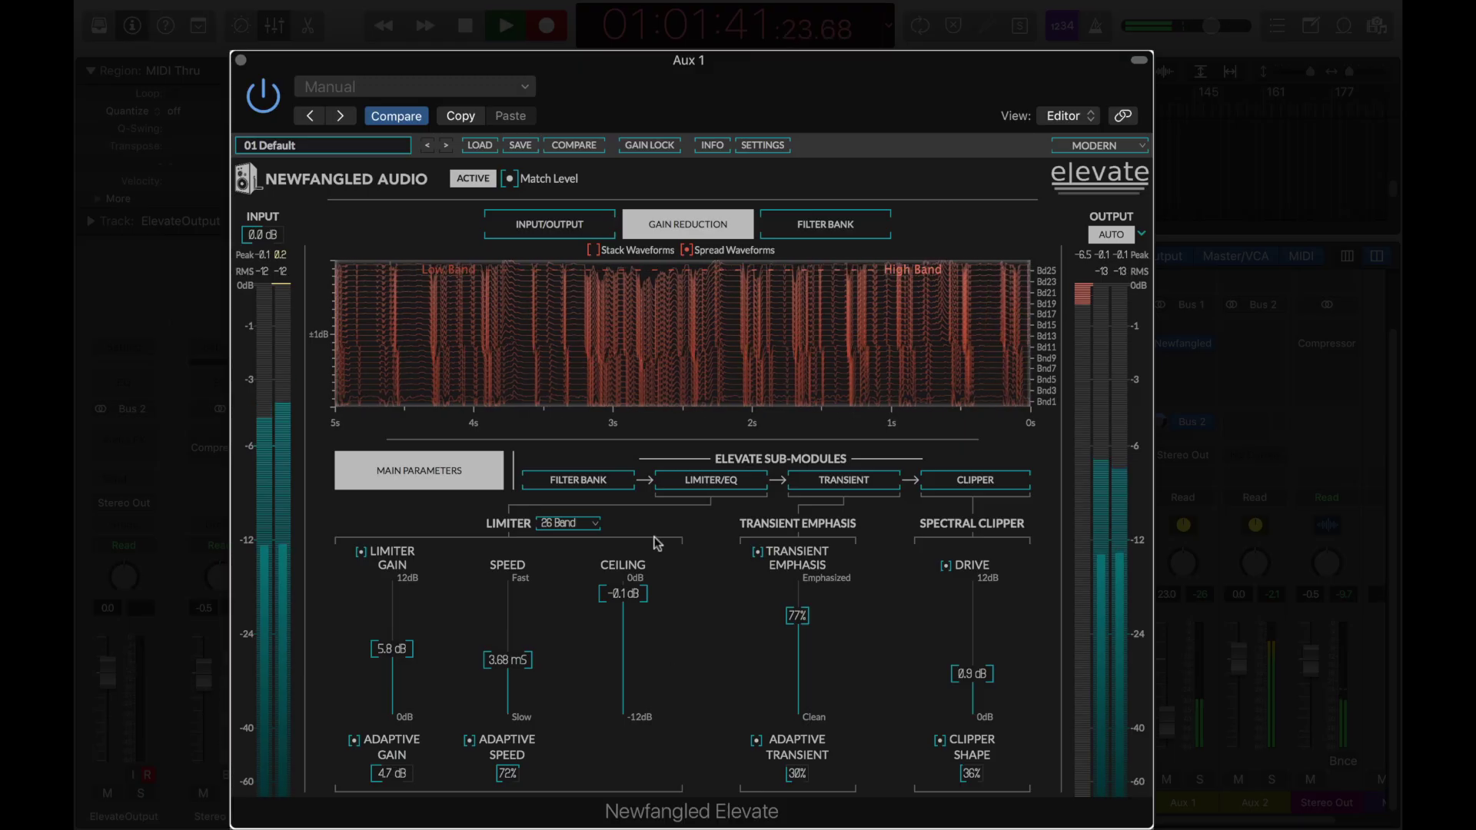
- In the Filter Bank, solo the 503, 878, 1107 and 1369 Hz bands and shift 1369 Hz upward
left_click(603, 483)
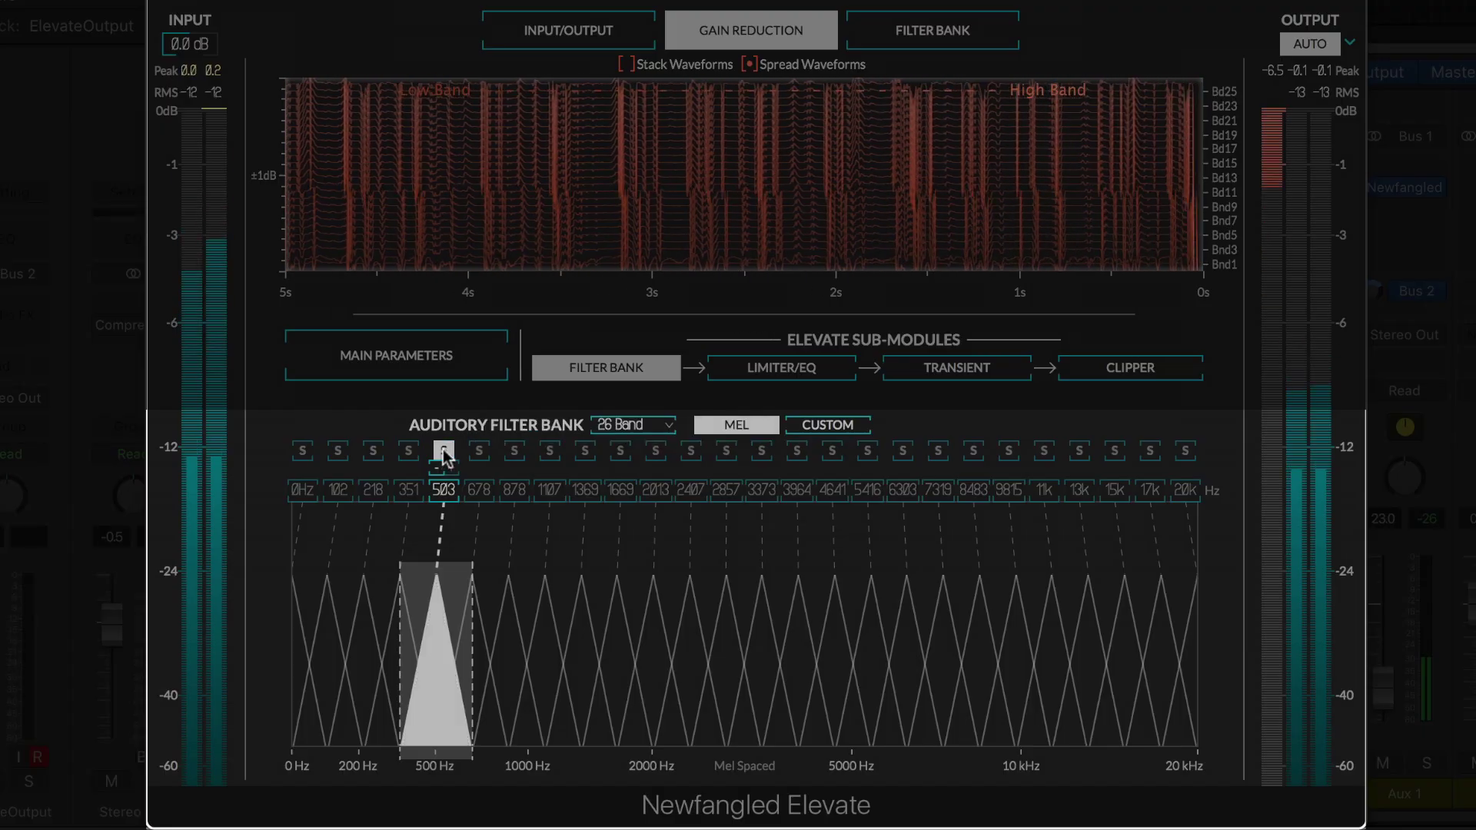
left_click(479, 451)
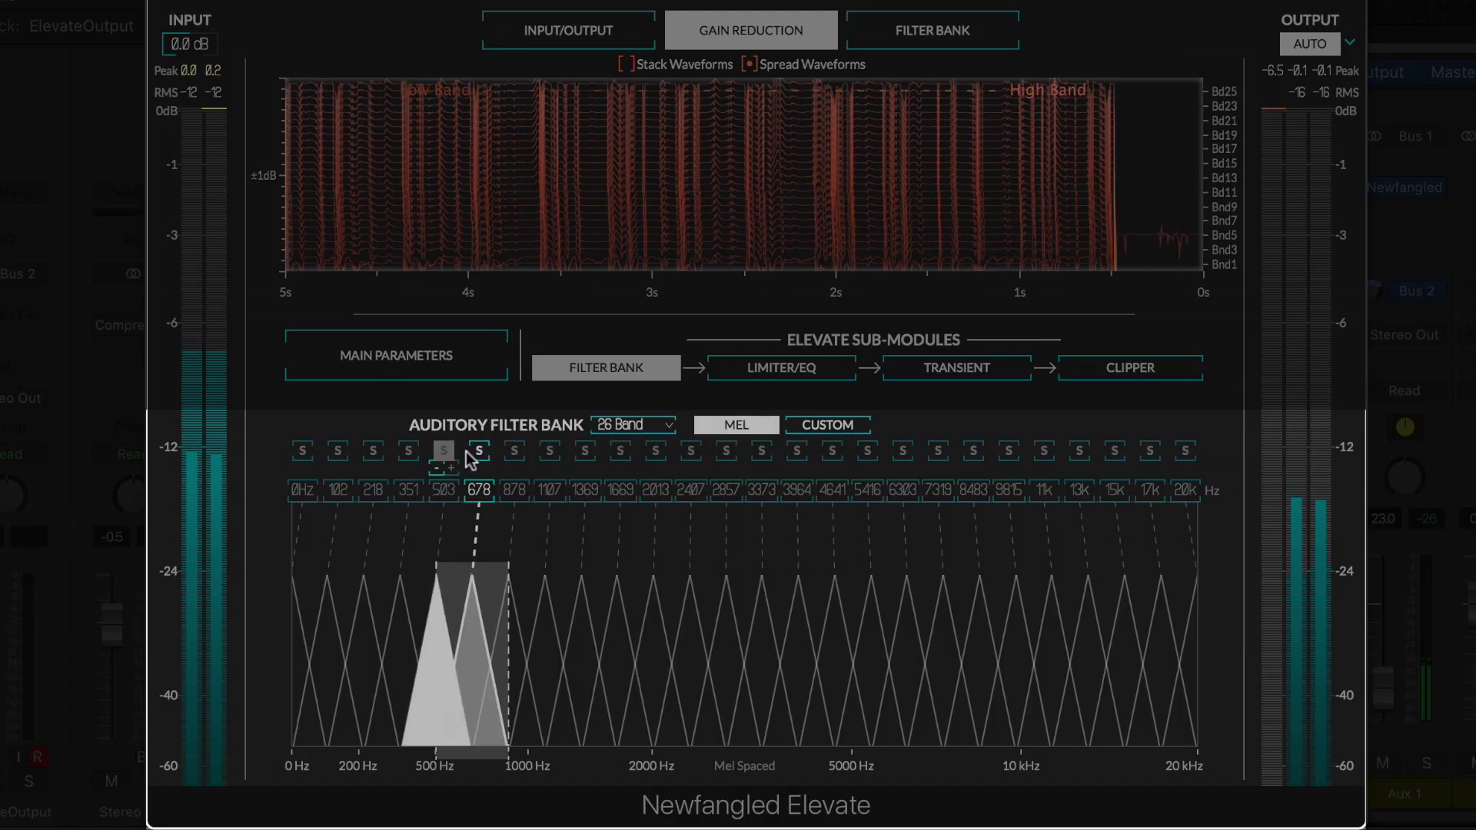
left_click(514, 451)
left_click(548, 451, "shift")
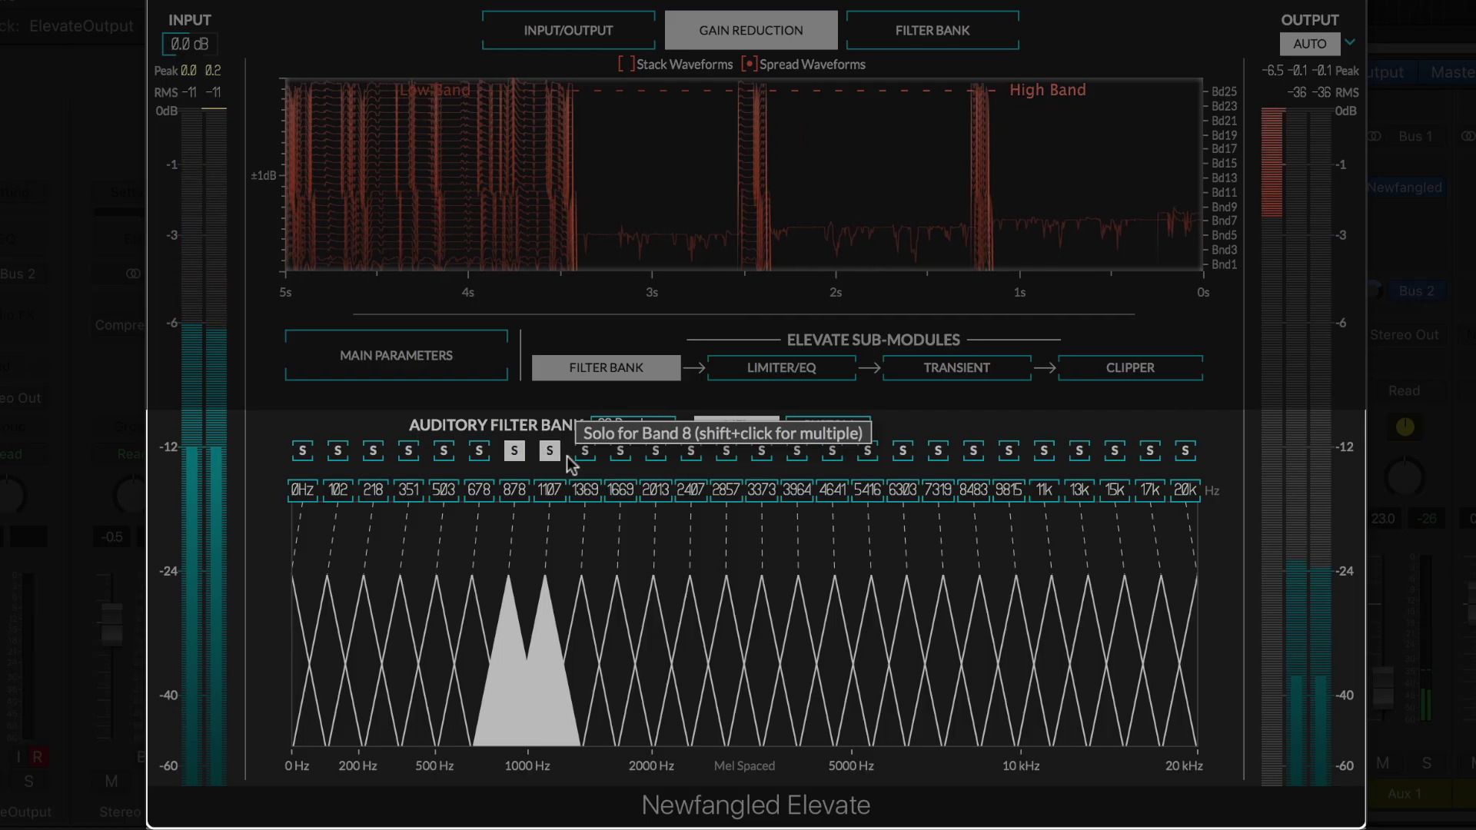
left_click(584, 452)
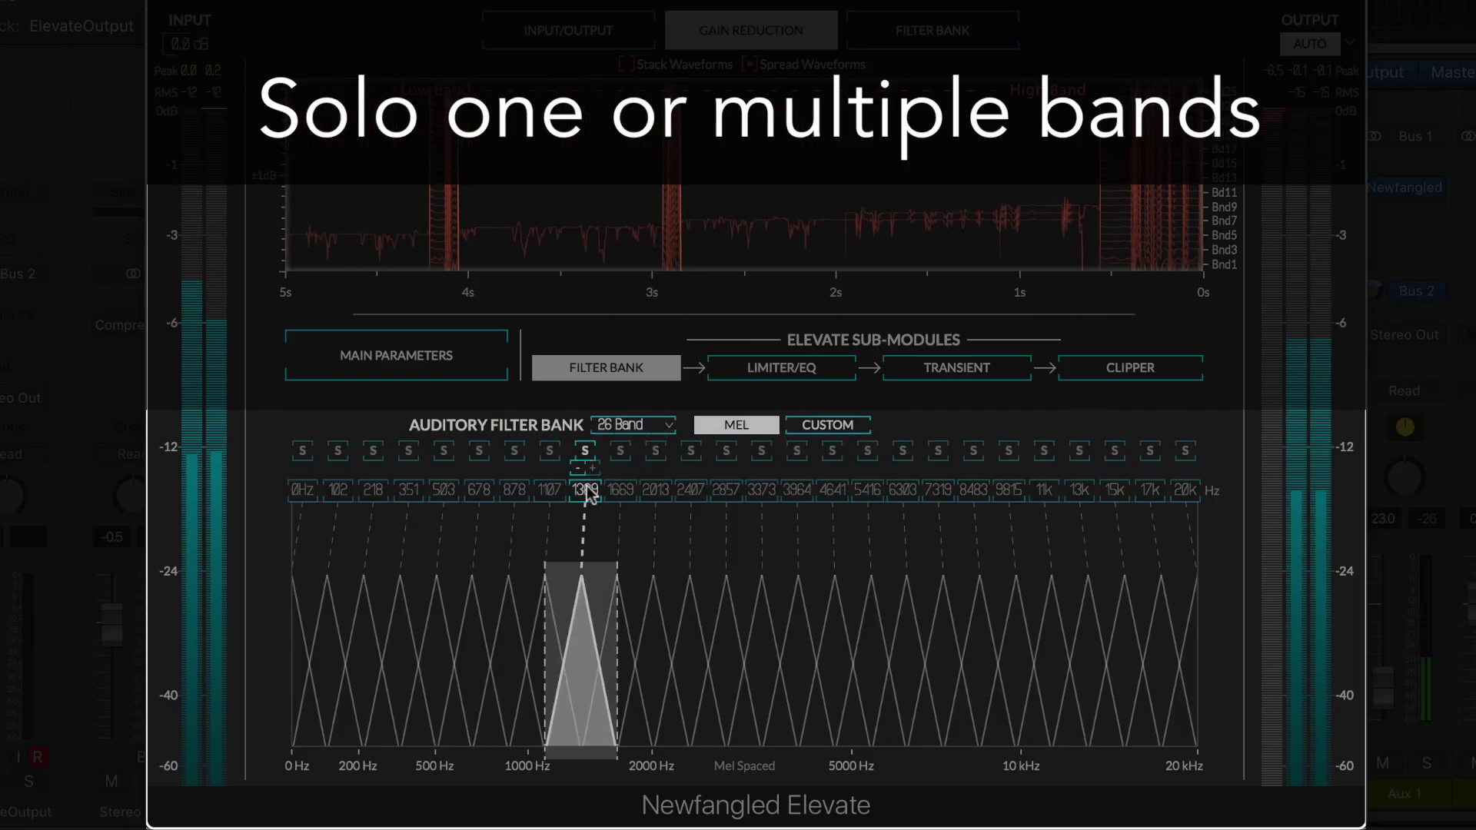
left_click_drag(585, 485, 584, 532)
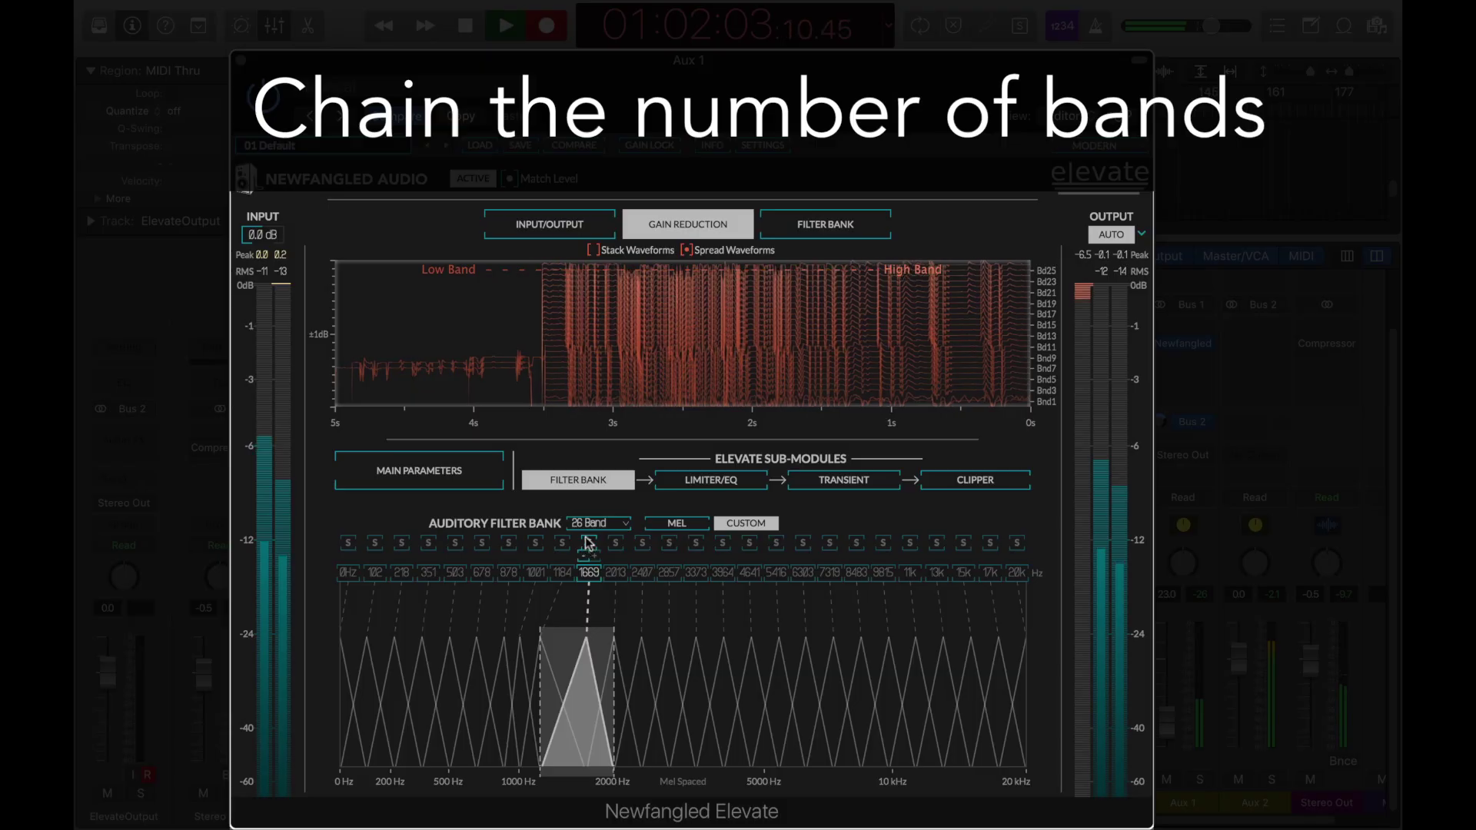
- Switch the filter bank to 11 bands, then back to 26 mel-spaced bands
left_click(598, 522)
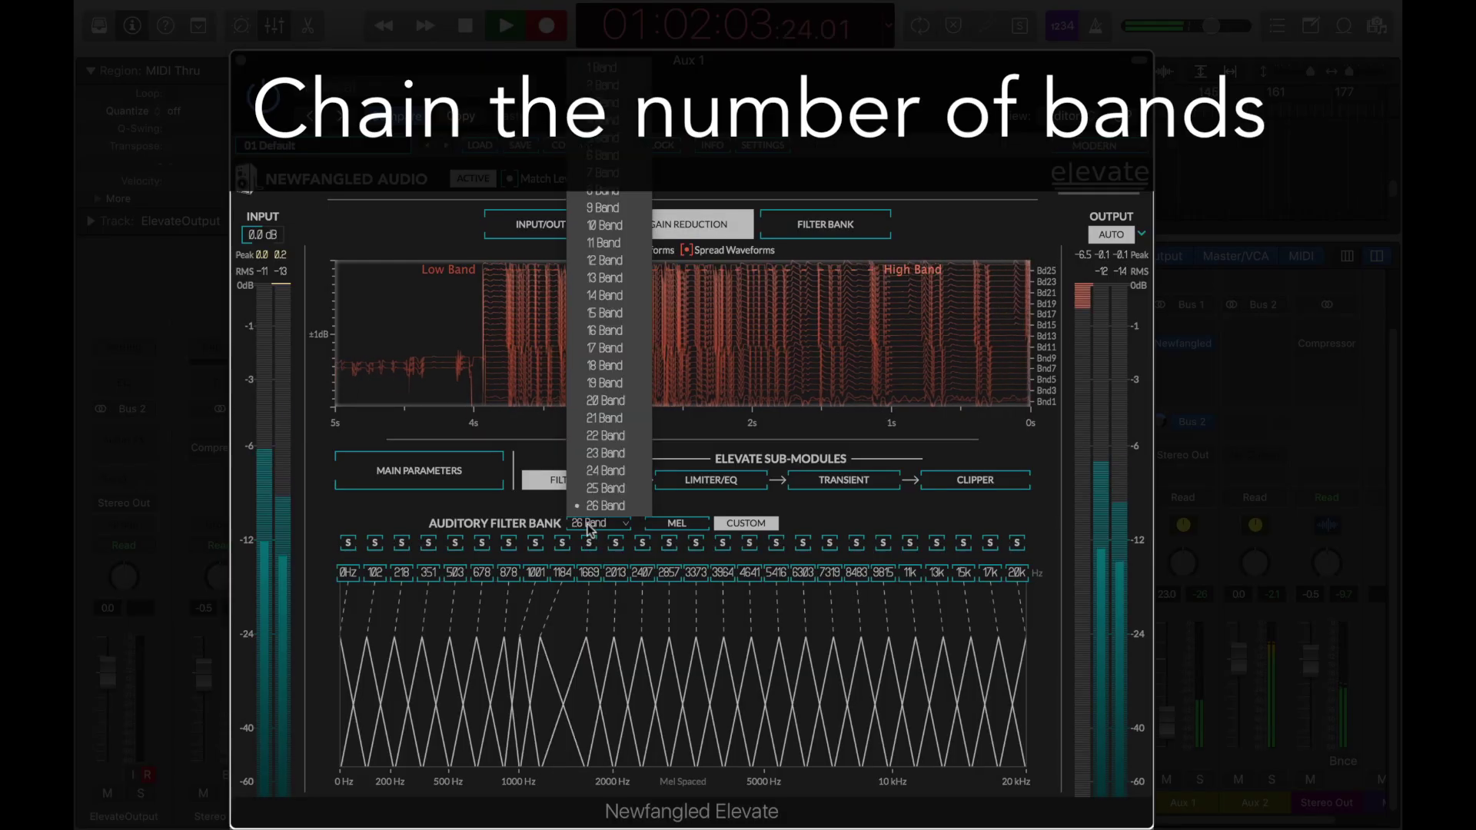
left_click(605, 243)
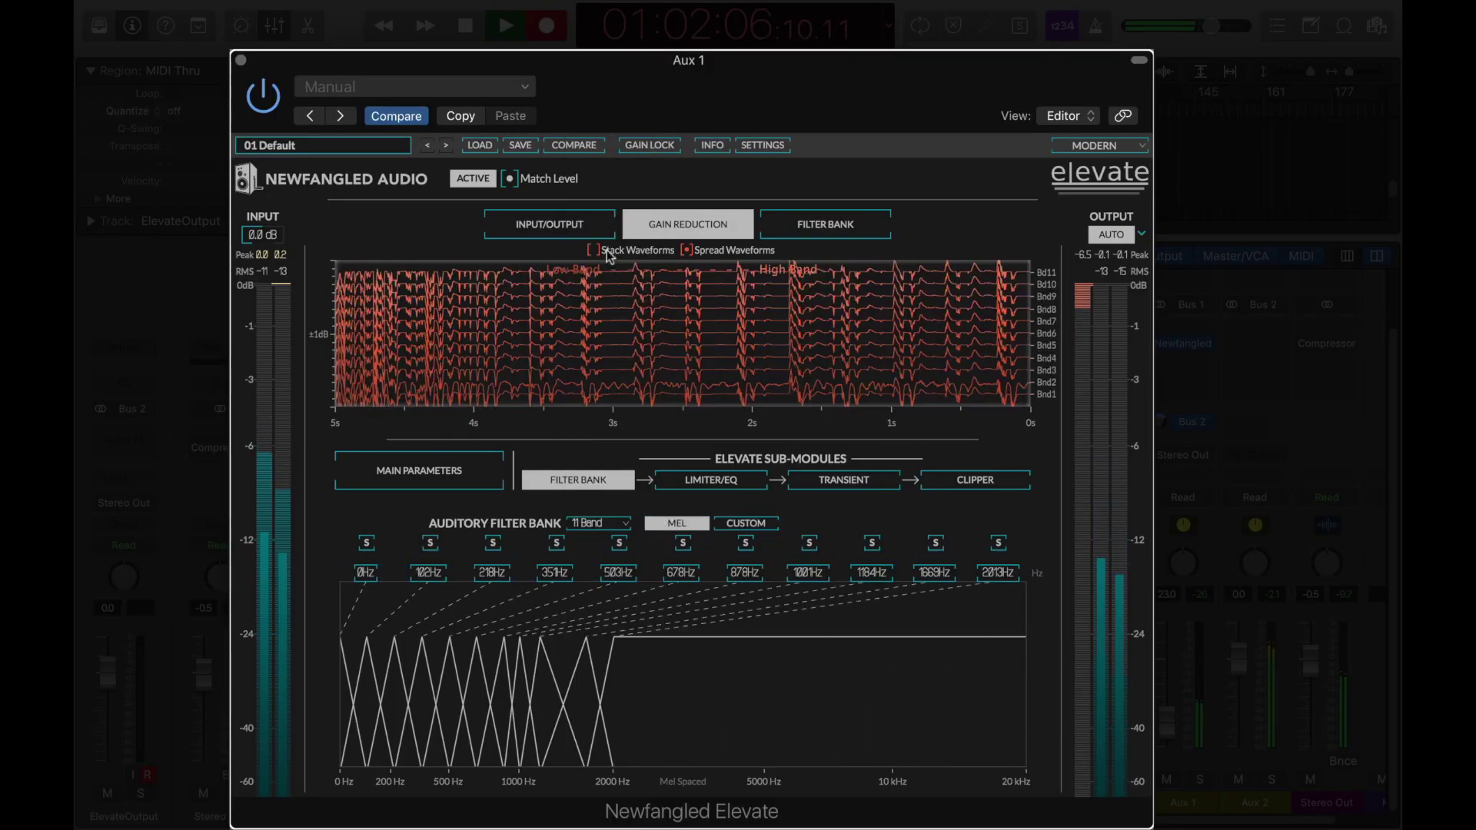
left_click(598, 522)
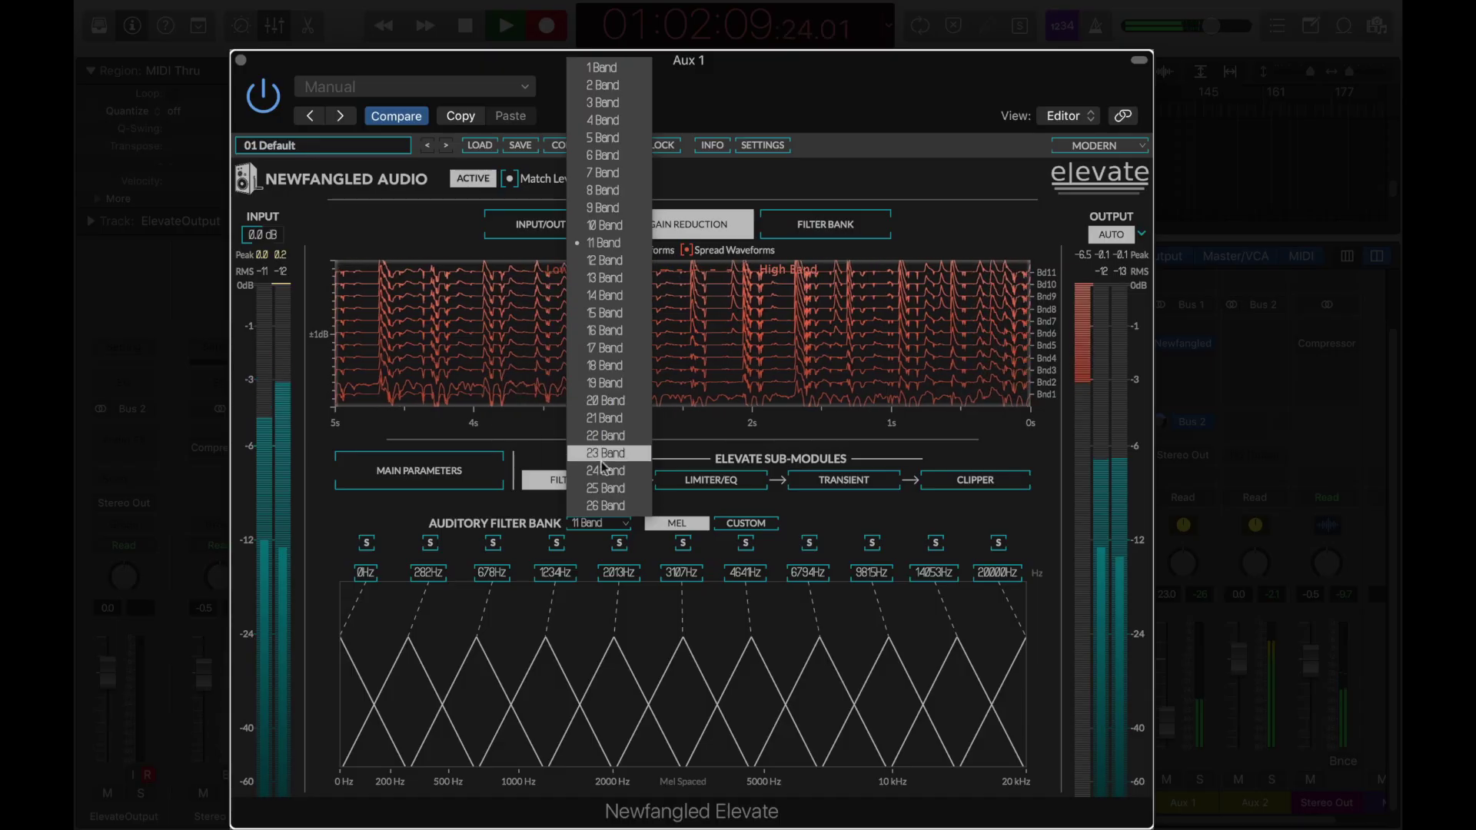
left_click(605, 505)
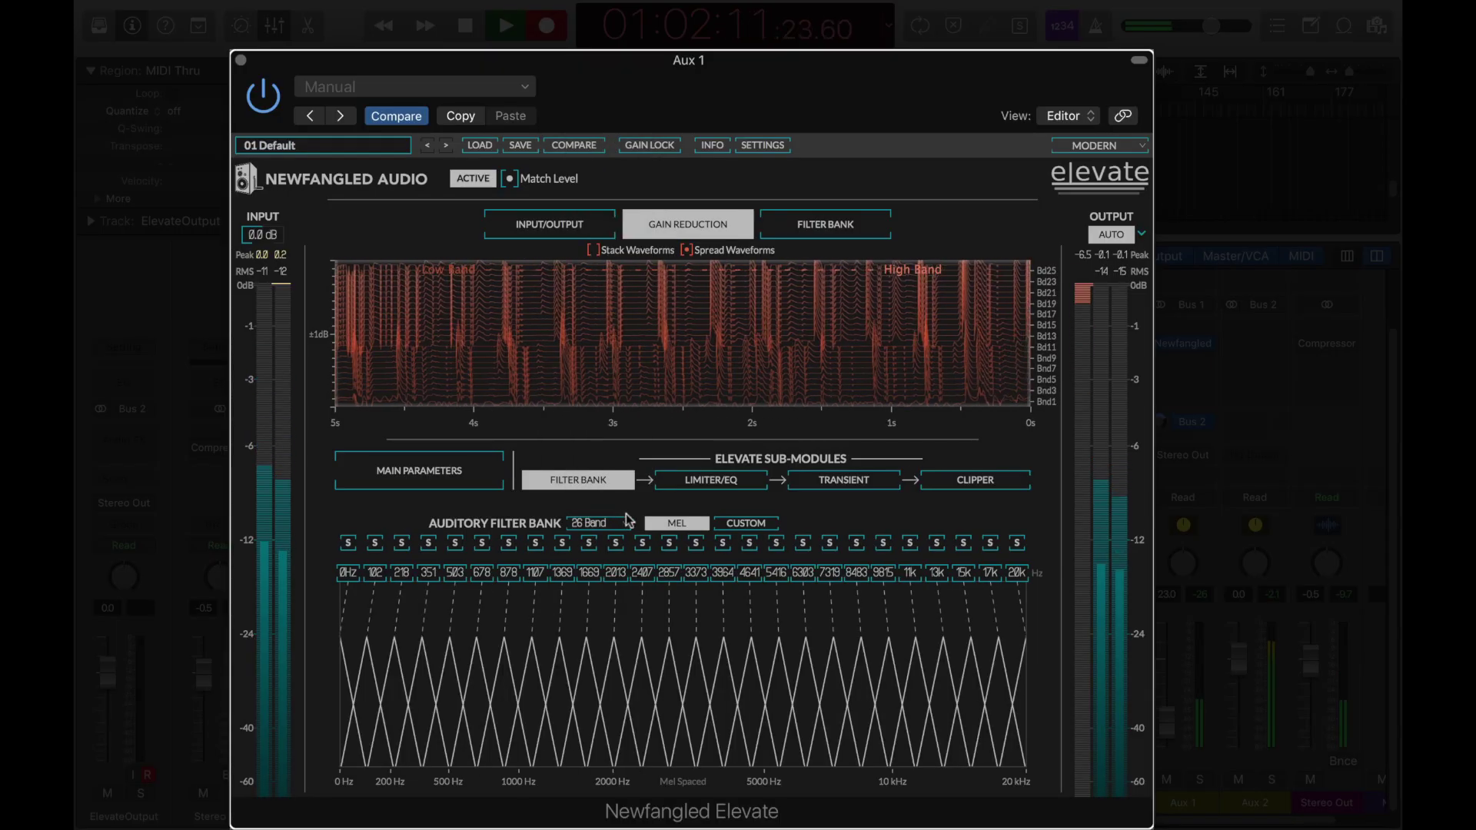
- On the Limiter/EQ panel, set limiter gain 7.1 dB and adaptive gain 10.3 dB, then reset per-band gains to 0.0
left_click(704, 483)
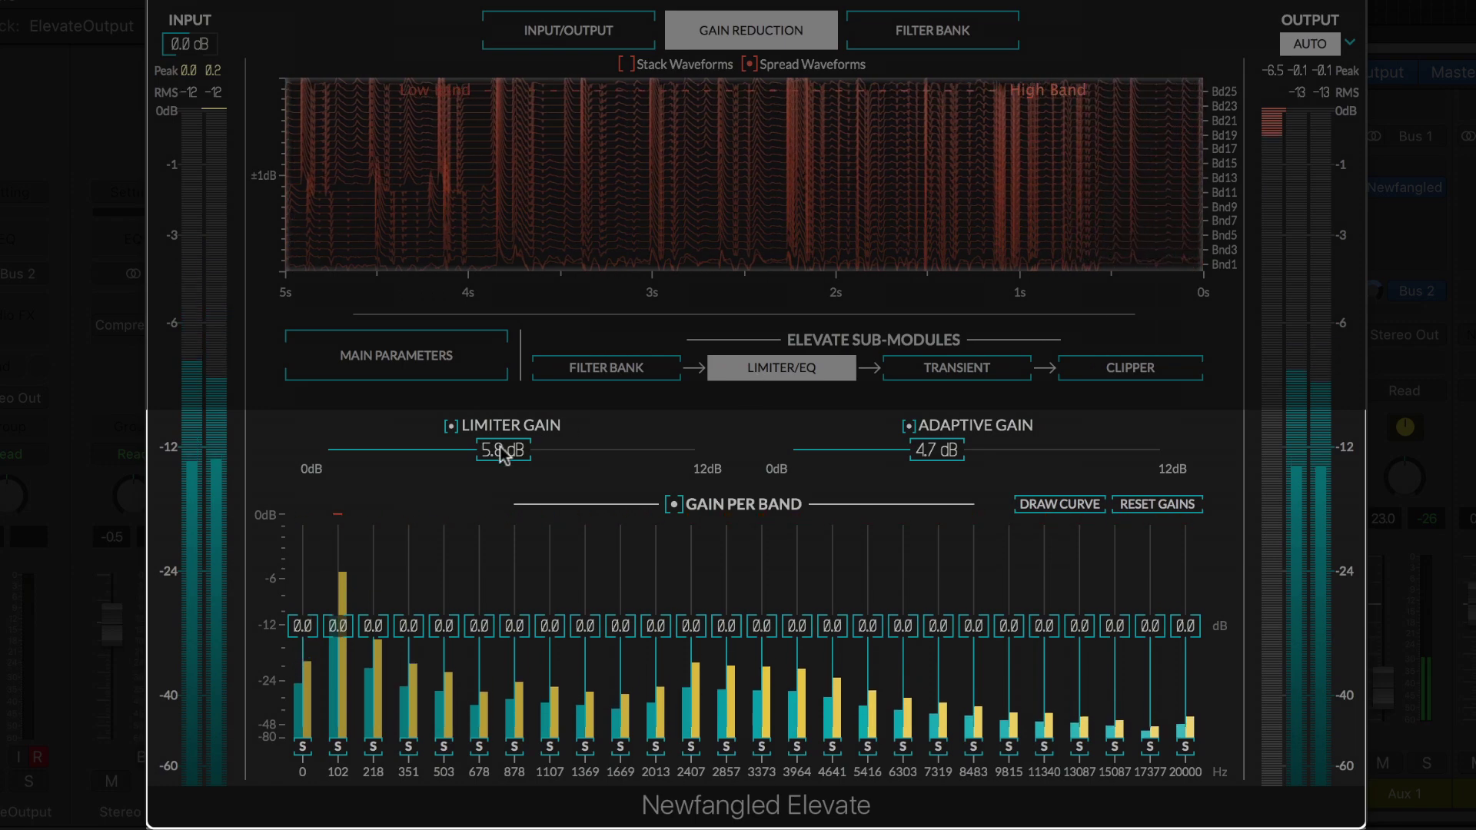
left_click_drag(500, 446, 401, 446)
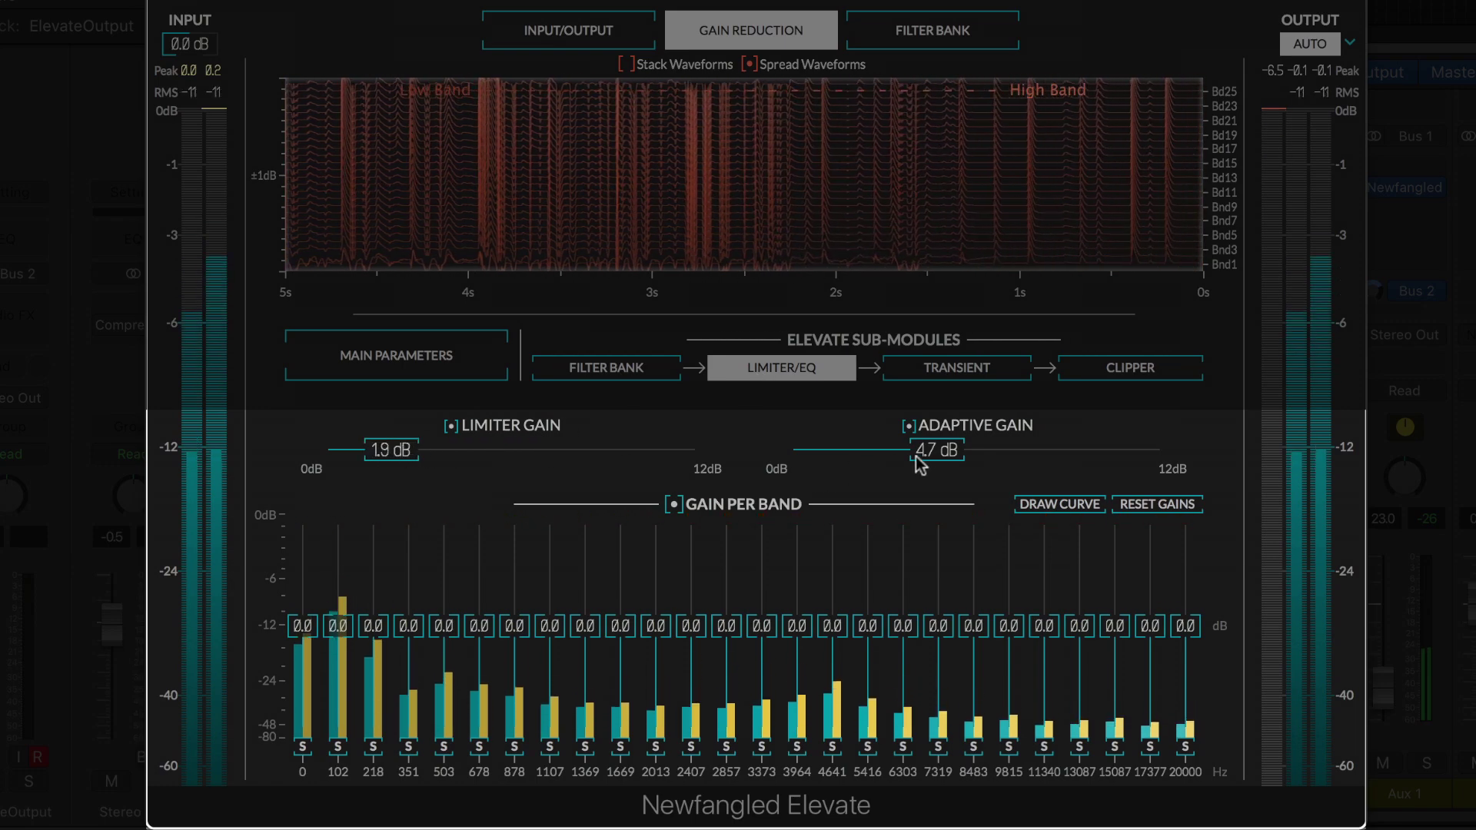
left_click_drag(920, 463, 1074, 463)
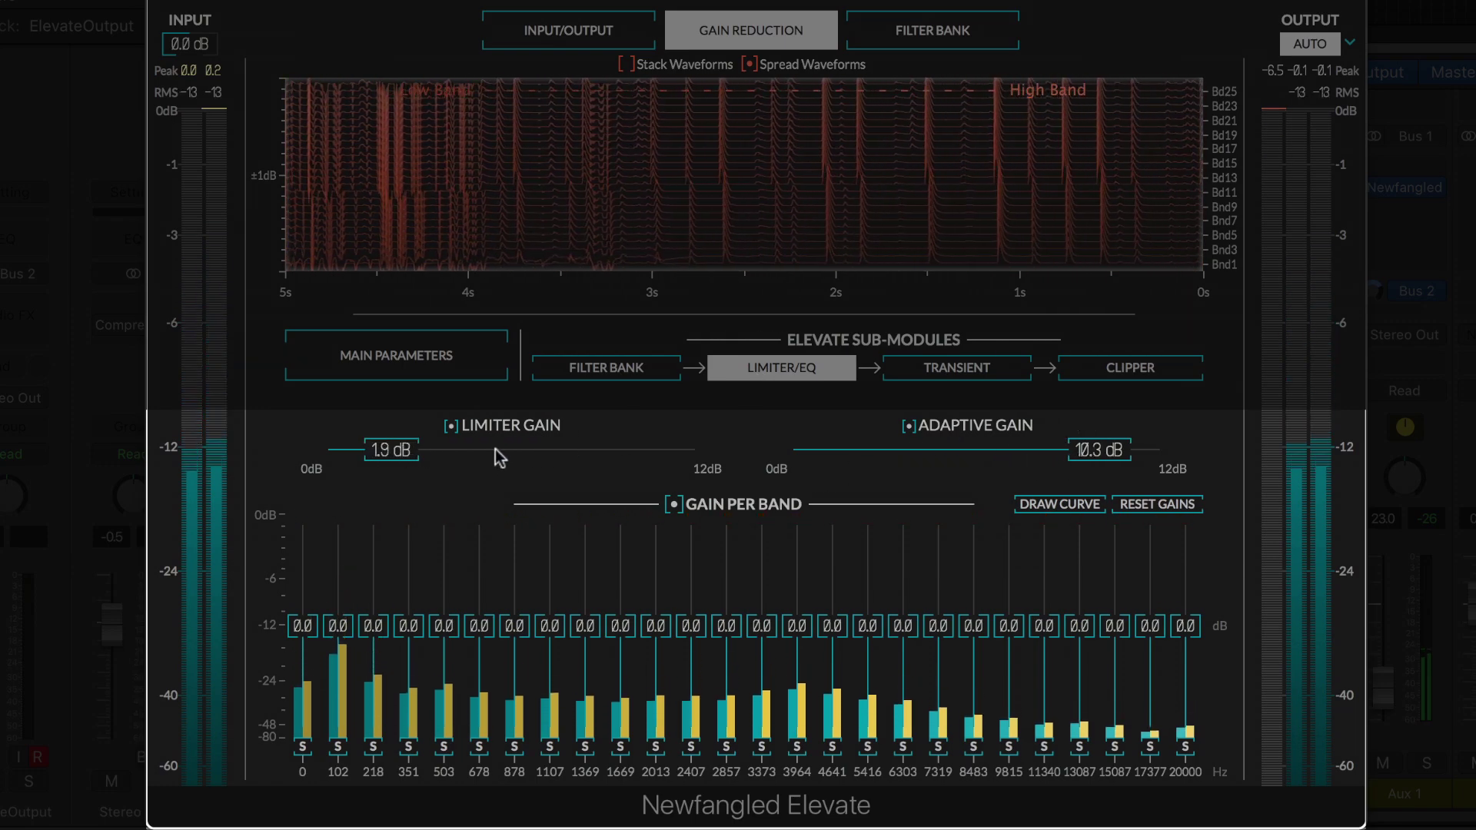
left_click_drag(405, 451, 544, 461)
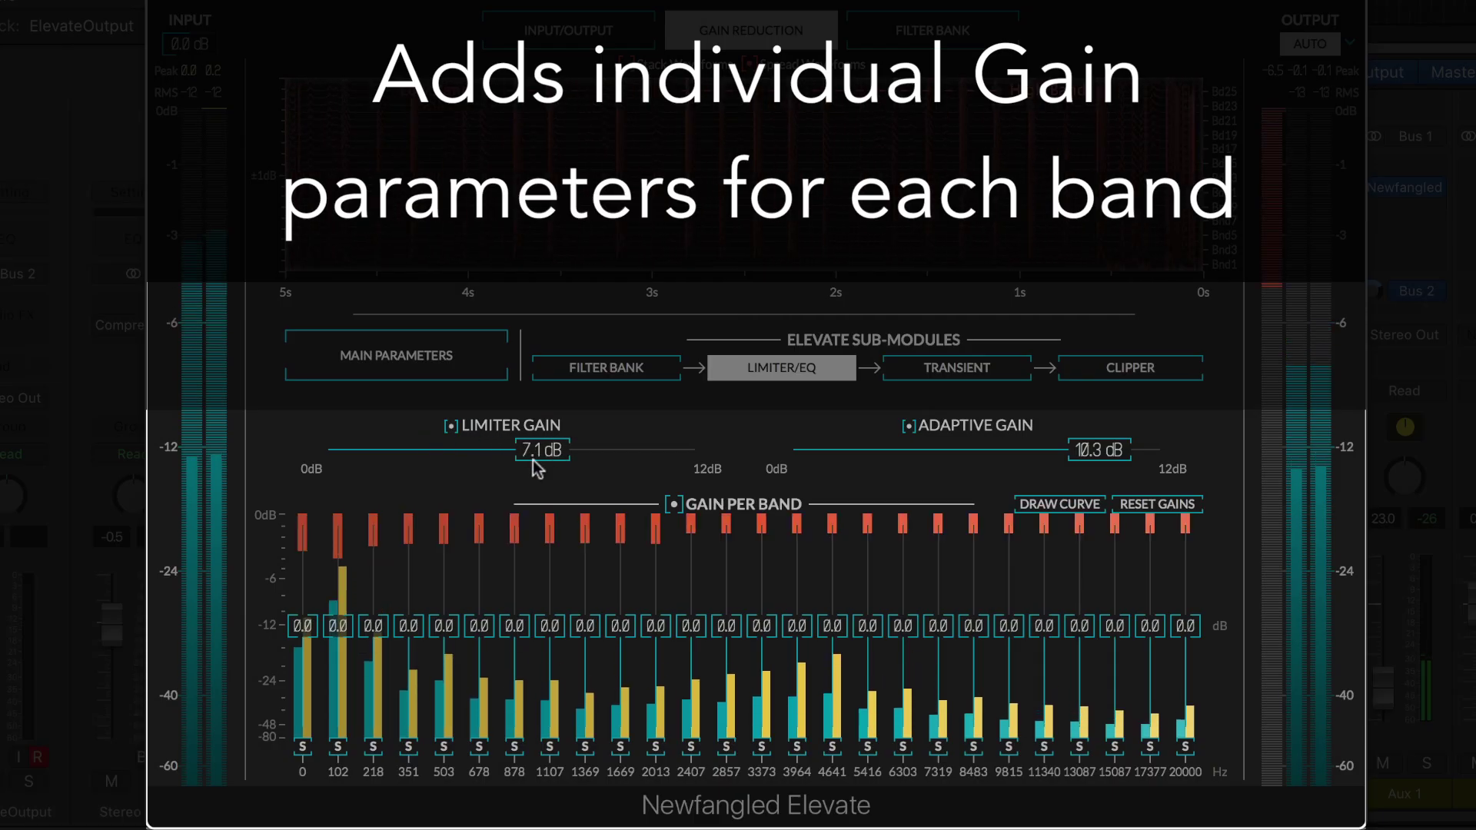
left_click_drag(549, 626, 662, 653)
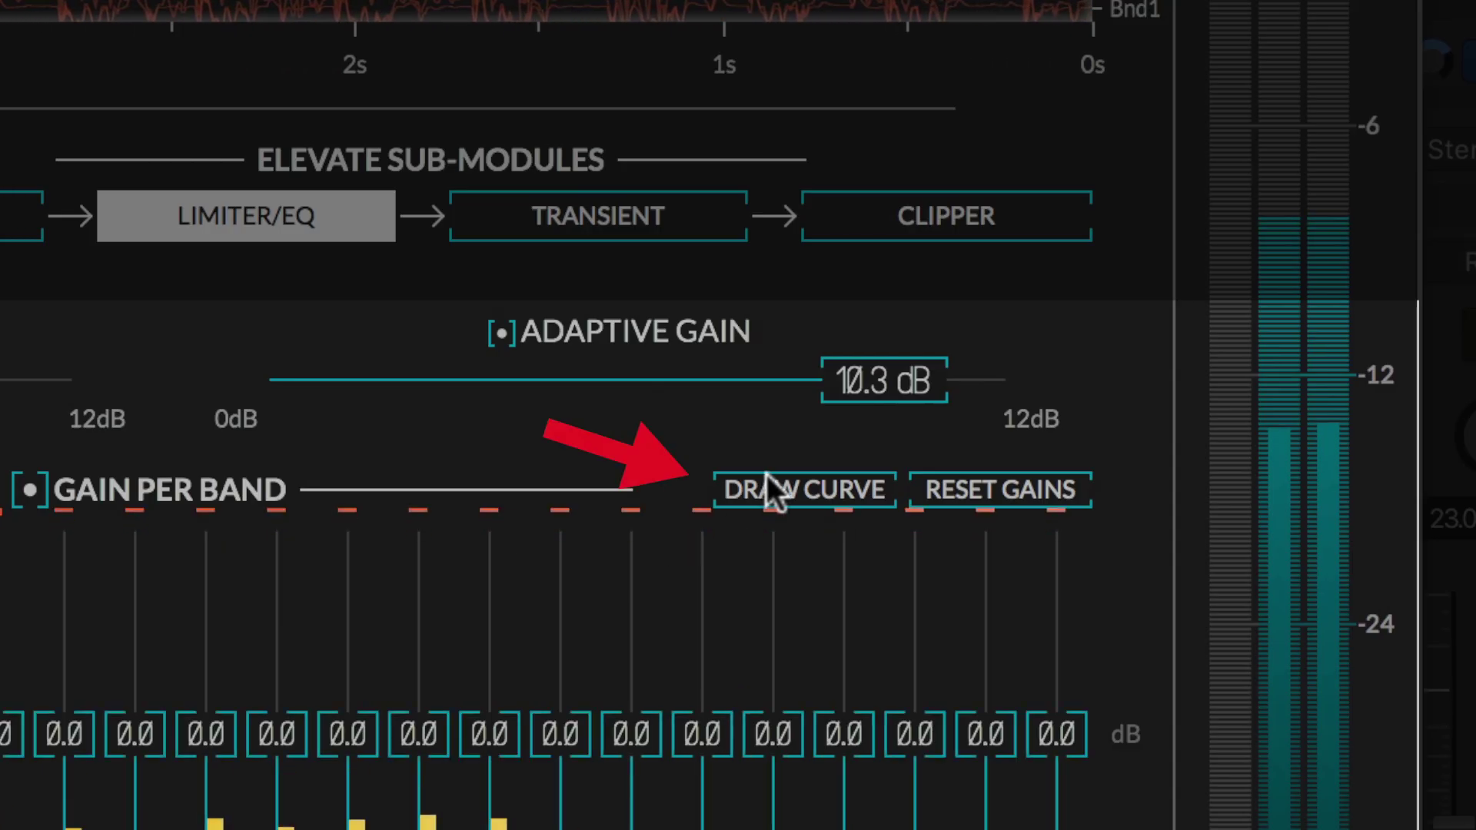
left_click(767, 491)
left_click(942, 487)
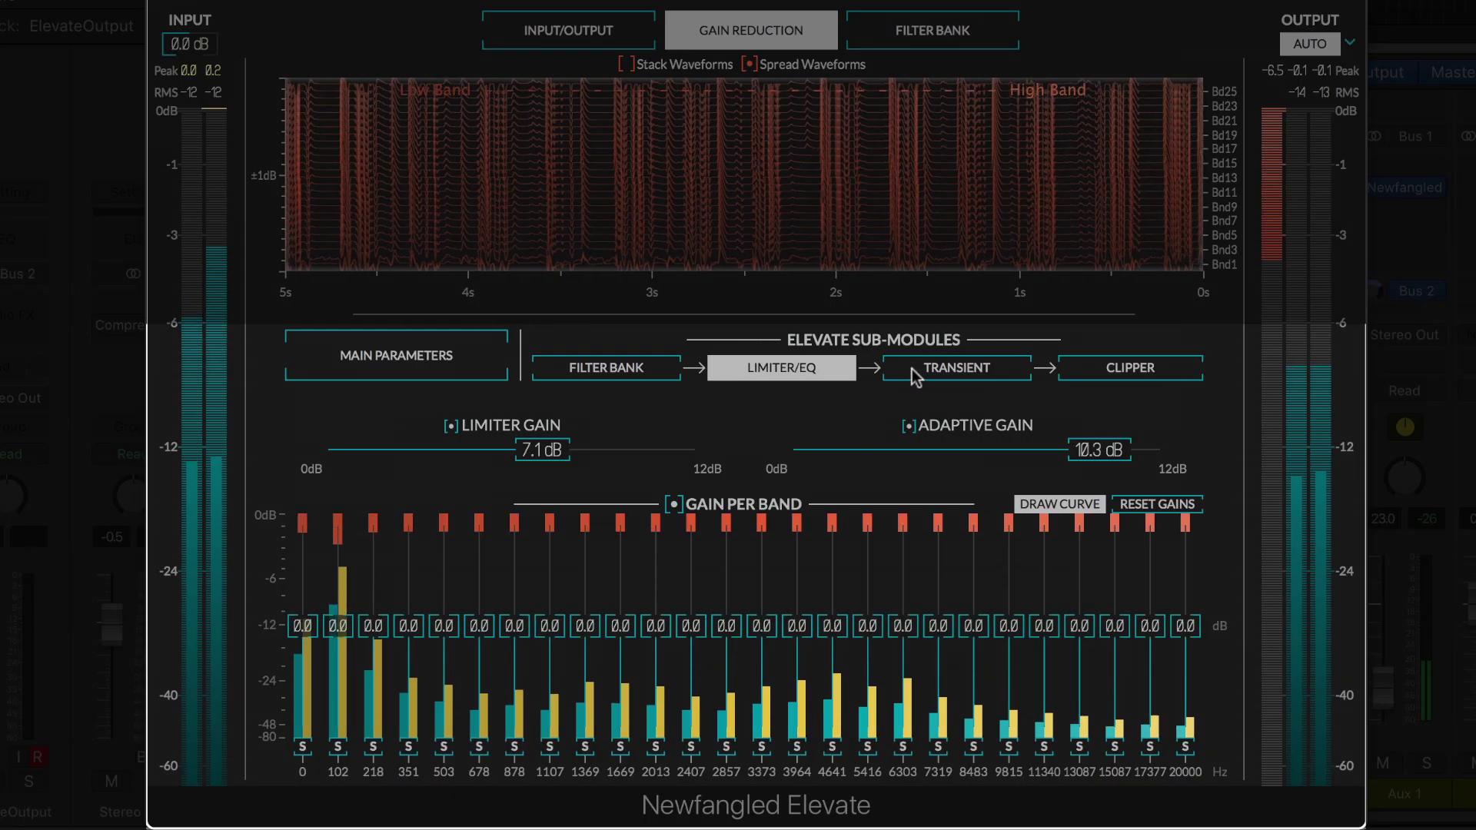
- On the Transient panel, set emphasis 87%, adaptive transient 100%, and boost the 878, 1107 and 1369 Hz bands
left_click(911, 369)
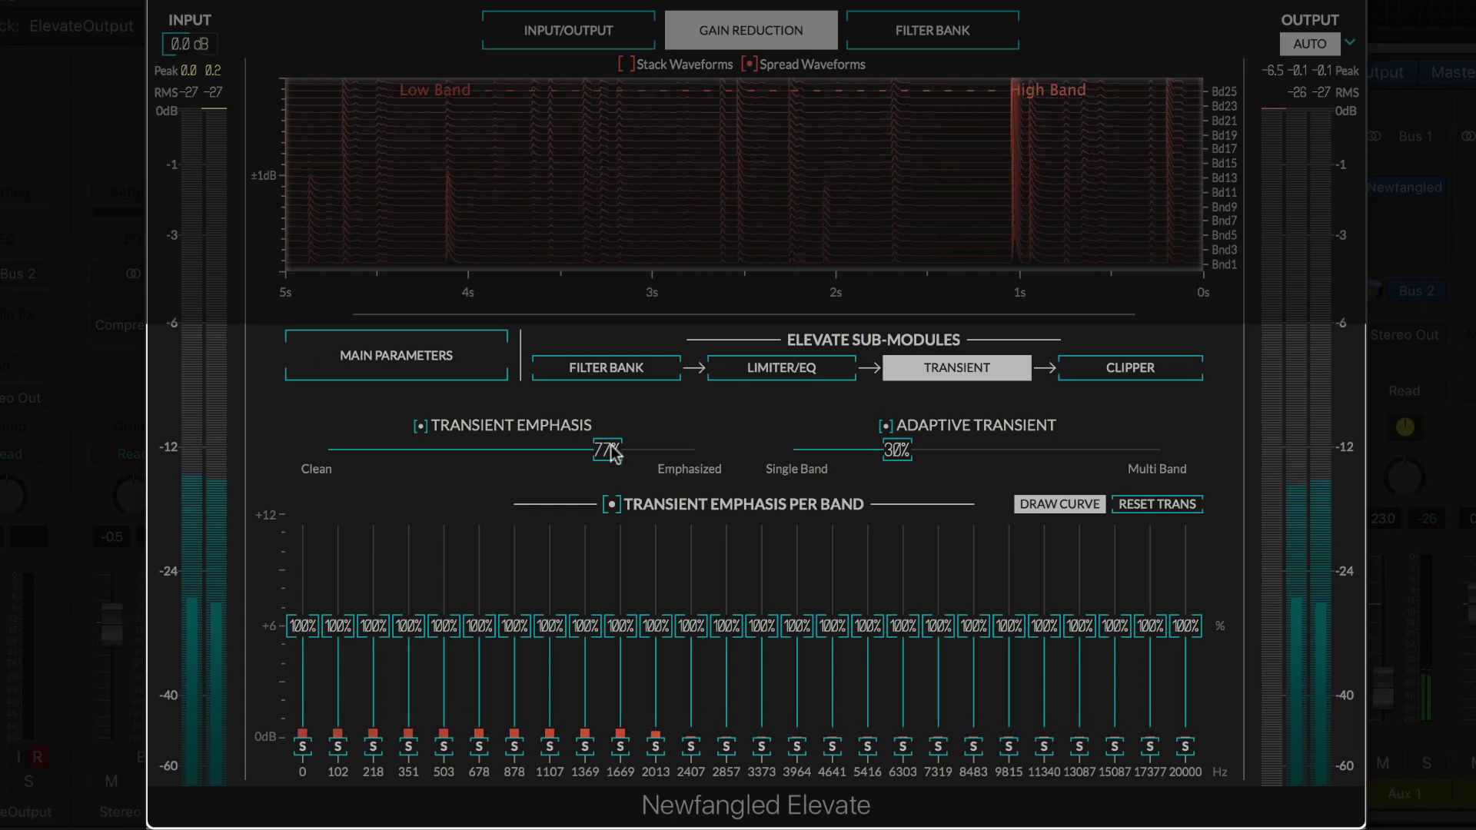
left_click_drag(458, 446, 584, 452)
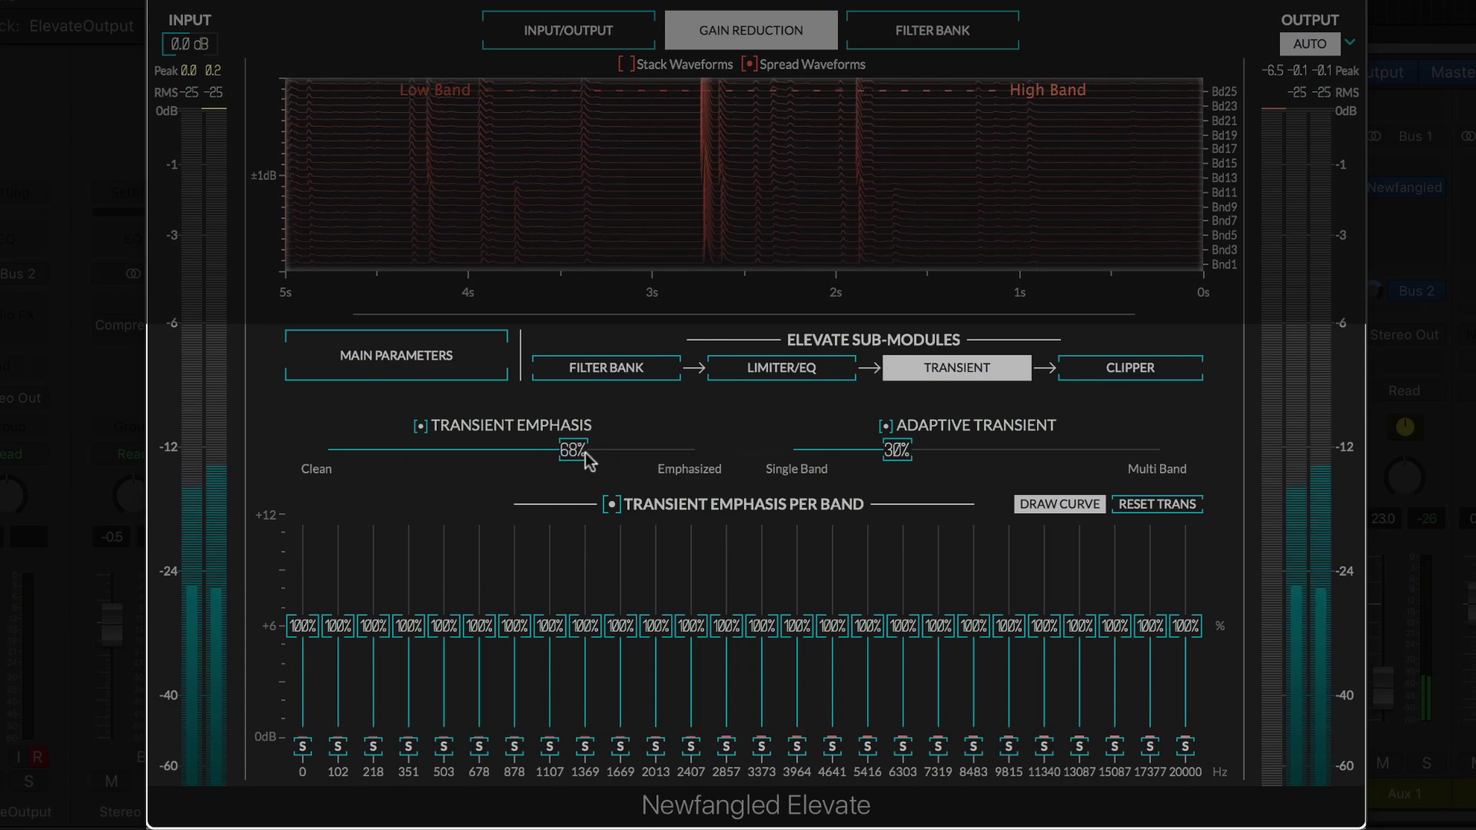
left_click_drag(989, 450, 884, 468)
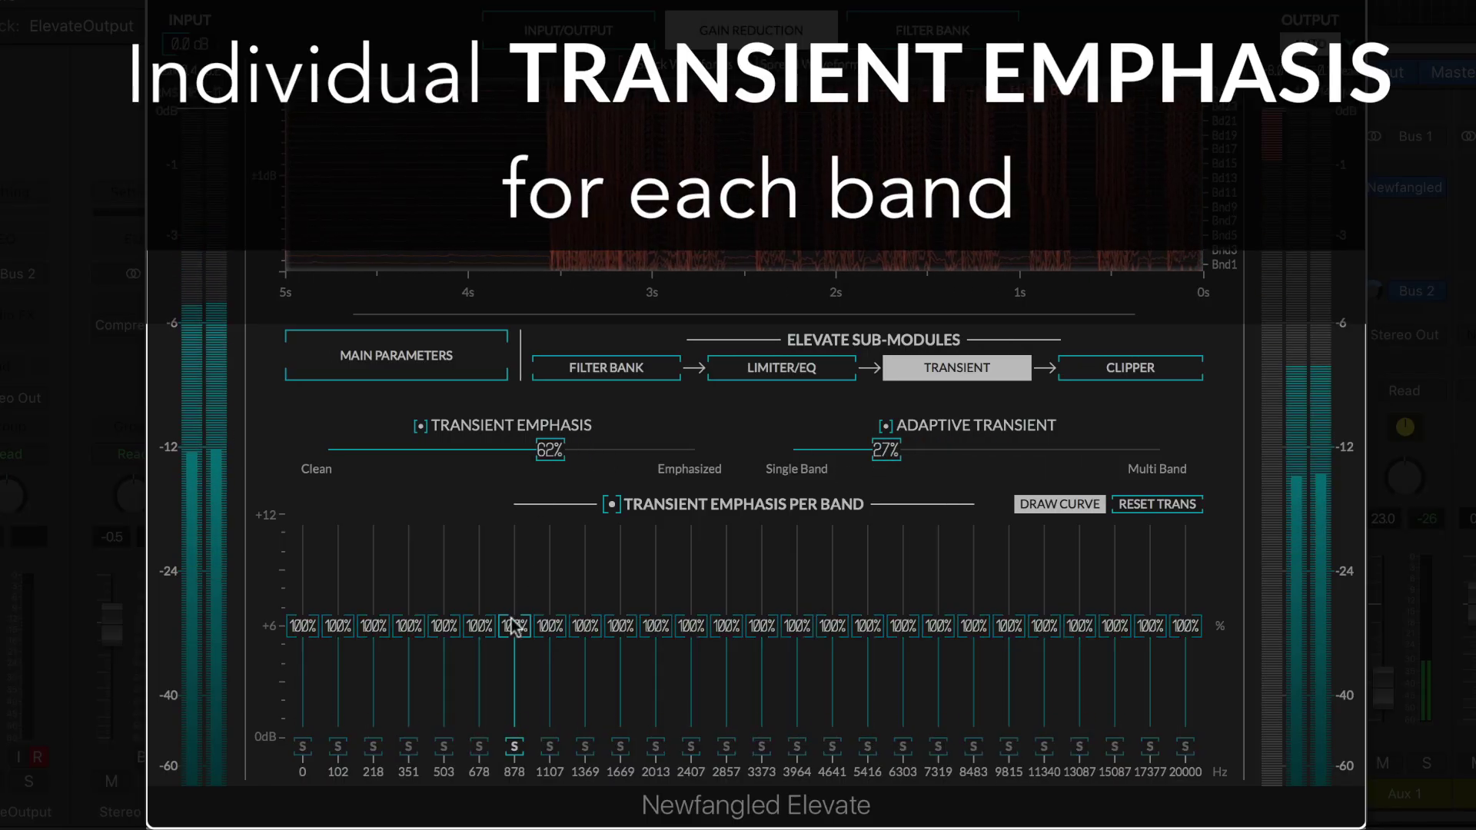
left_click_drag(516, 624, 560, 561)
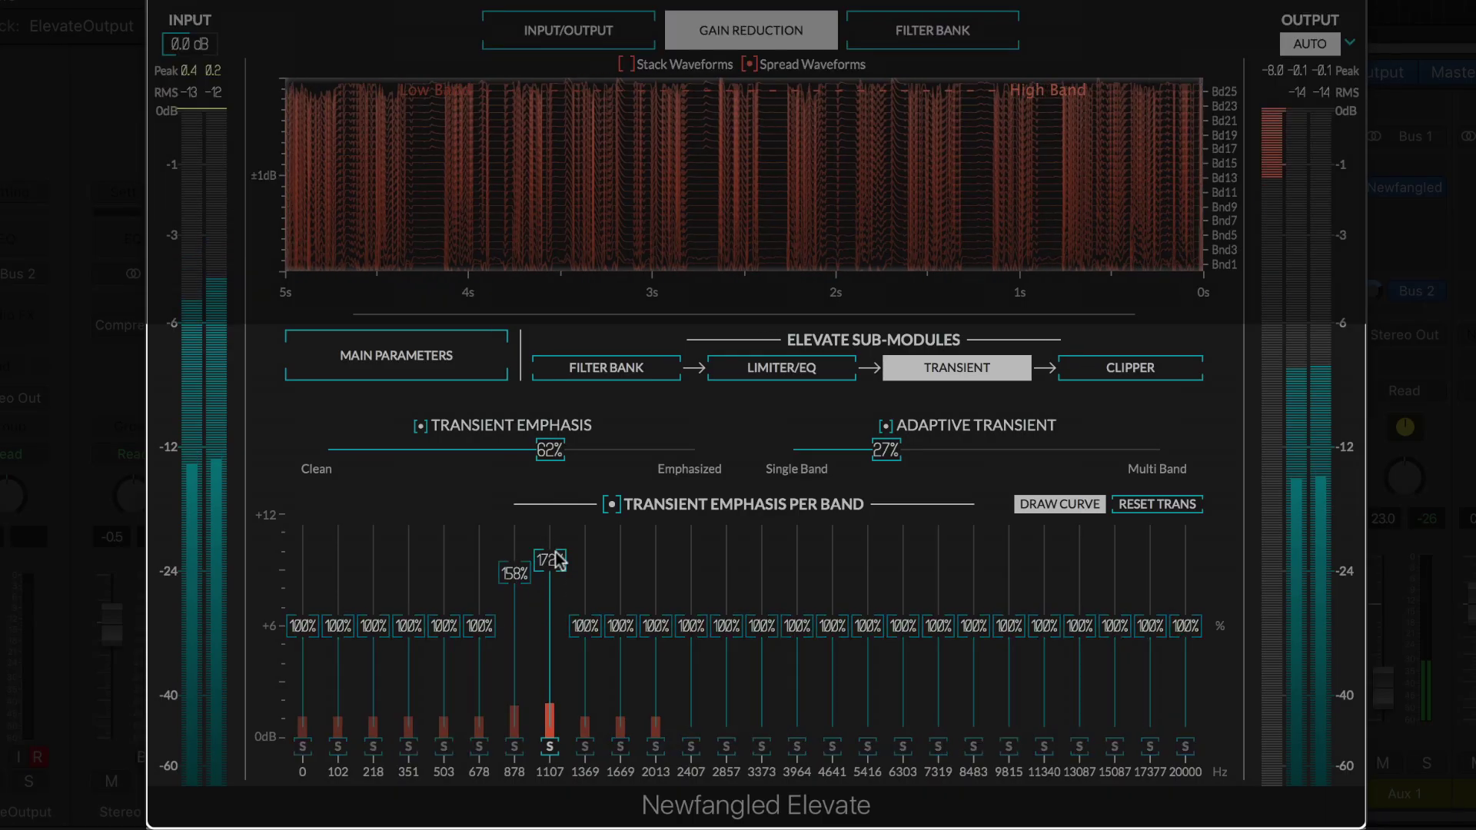
left_click_drag(578, 615, 587, 570)
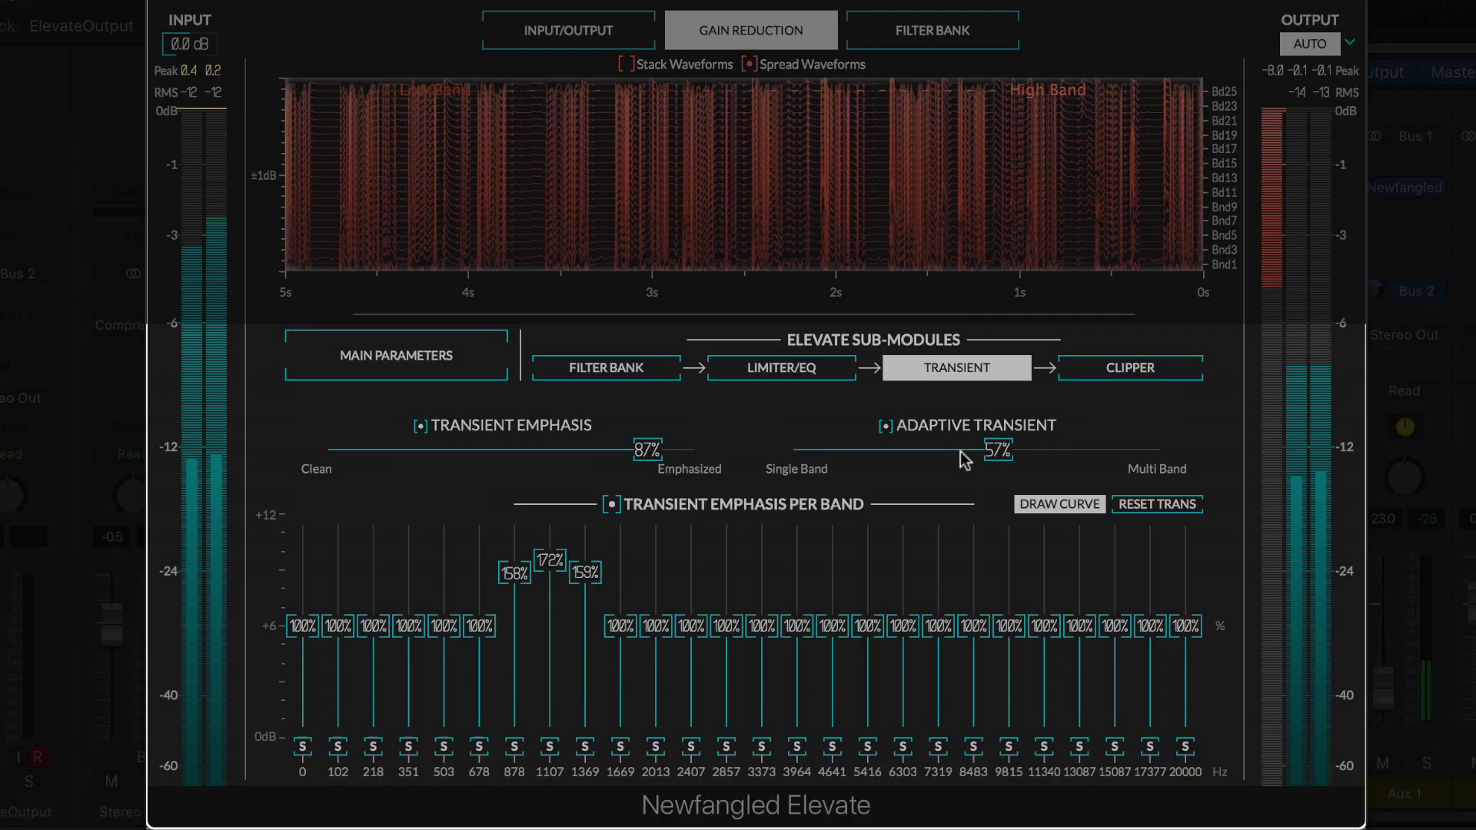
left_click_drag(965, 459, 1140, 465)
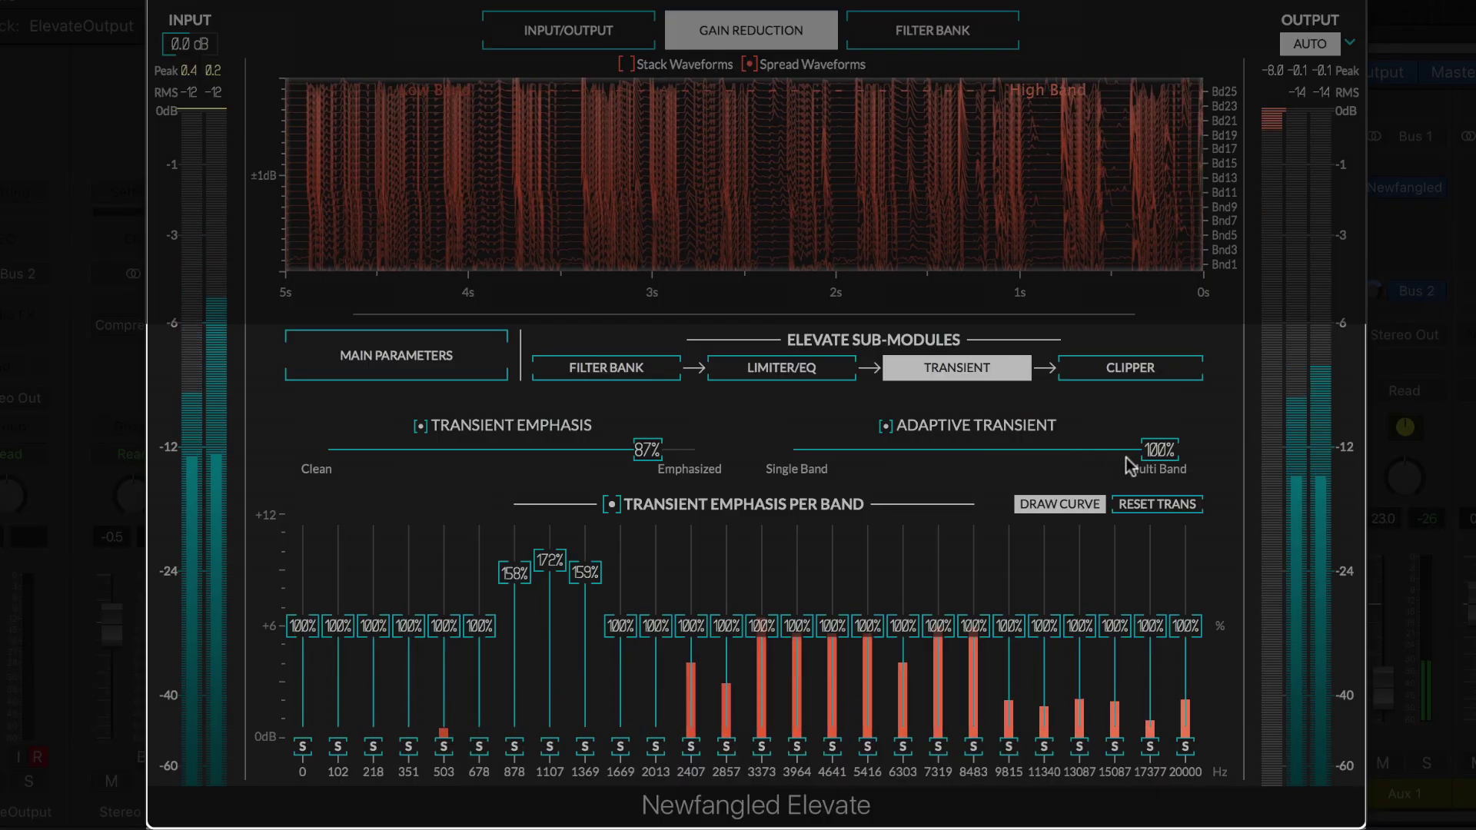
- Pull adaptive transient to 91%, then on the Clipper panel try drives up to 3.6 dB, adjust shape, and end at 0.0 dB
left_click_drag(950, 449, 805, 462)
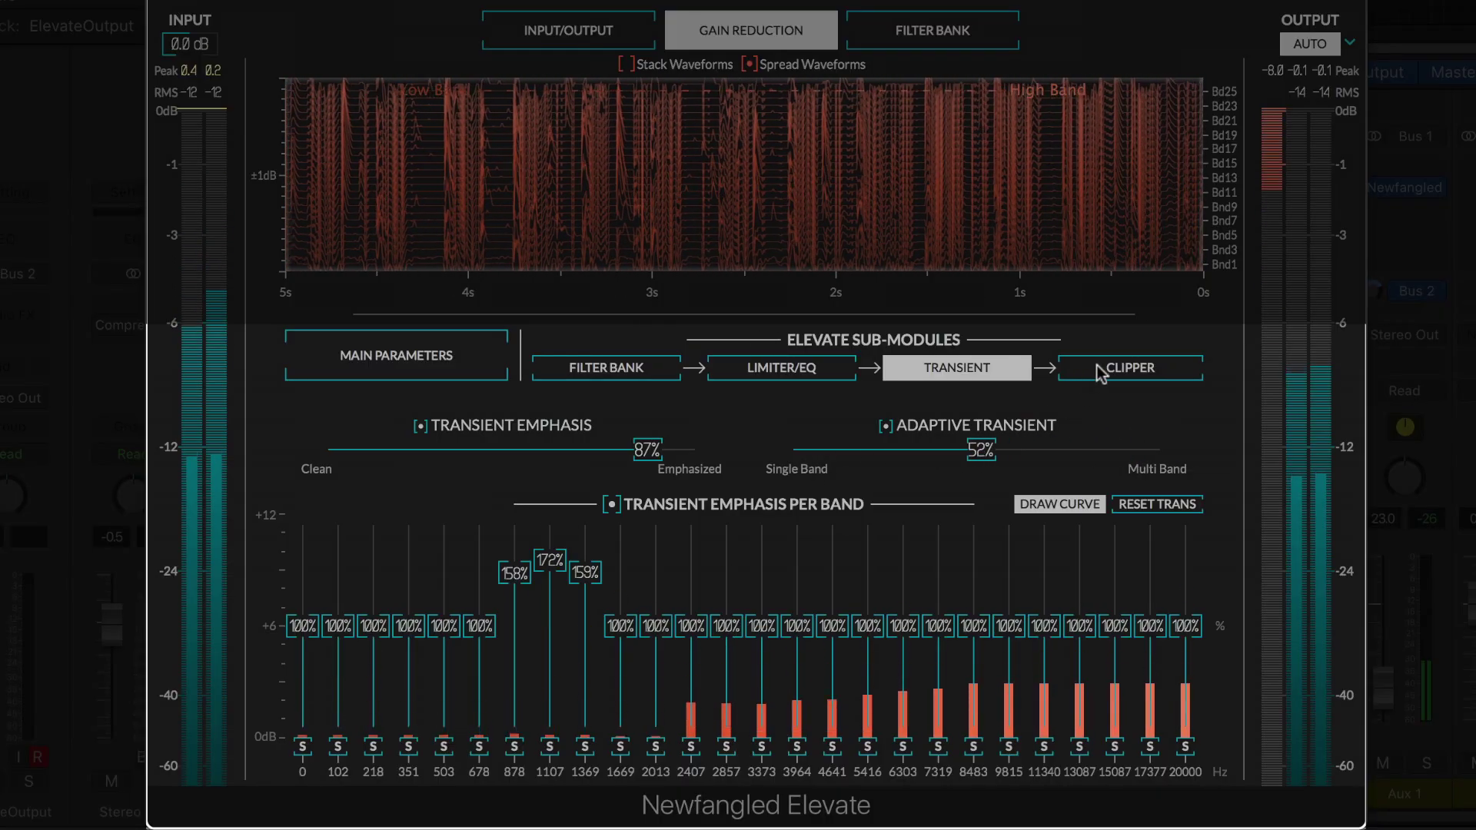
left_click(1096, 366)
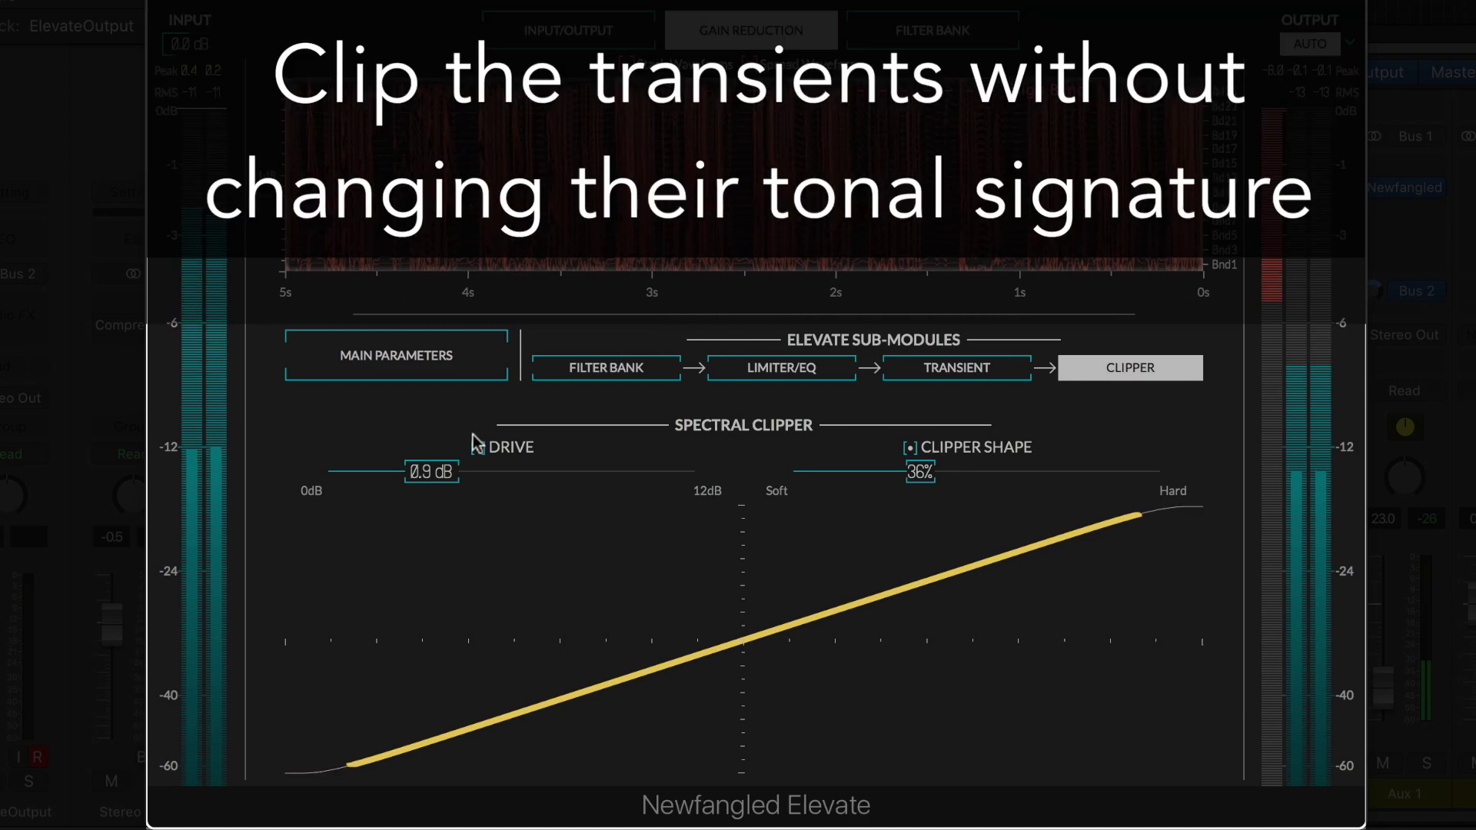
mouse_move(424, 472)
left_mouse_down()
mouse_move(334, 470)
mouse_move(420, 479)
left_mouse_up()
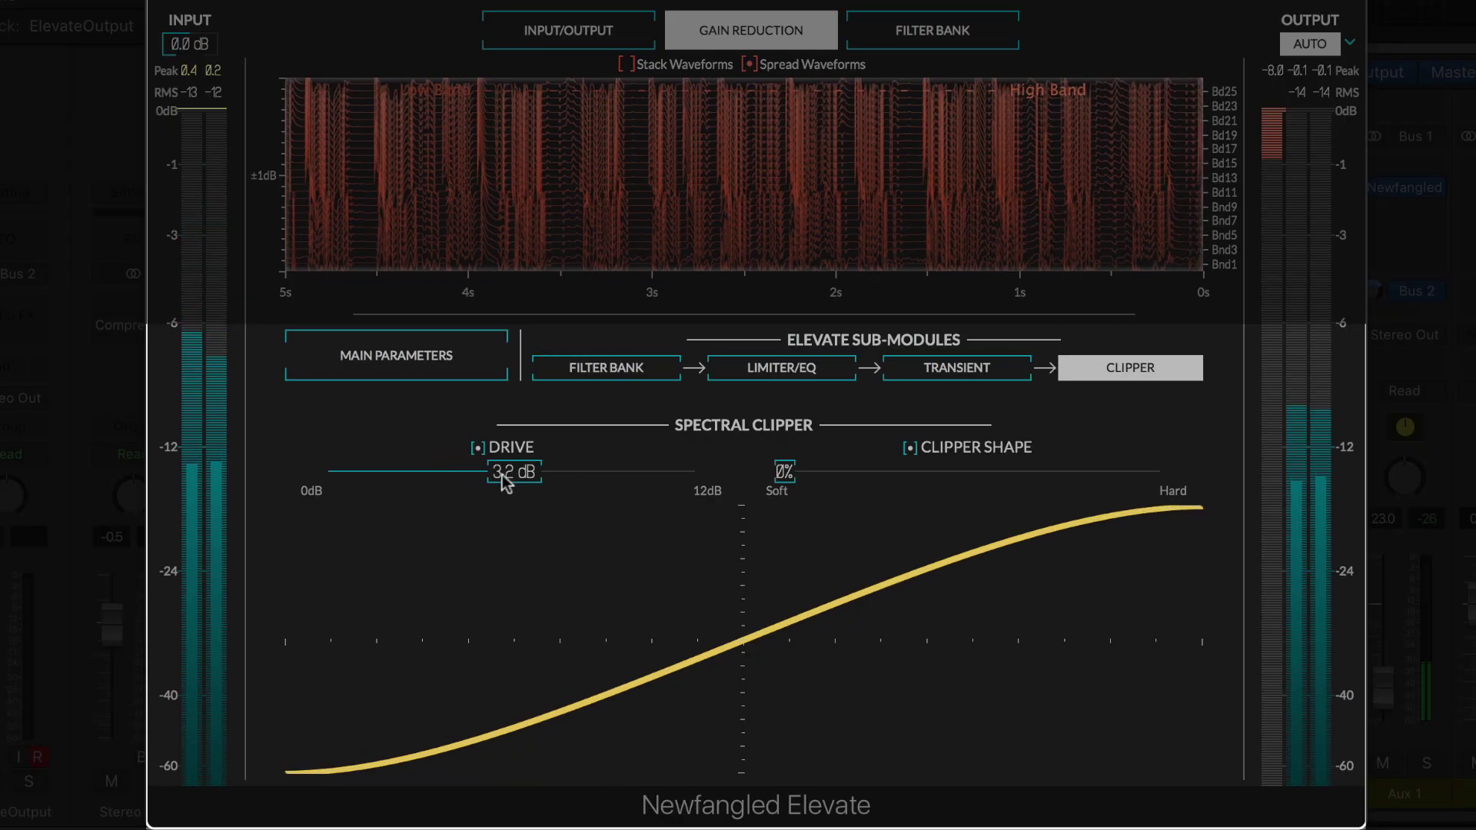
left_click_drag(505, 482, 429, 482)
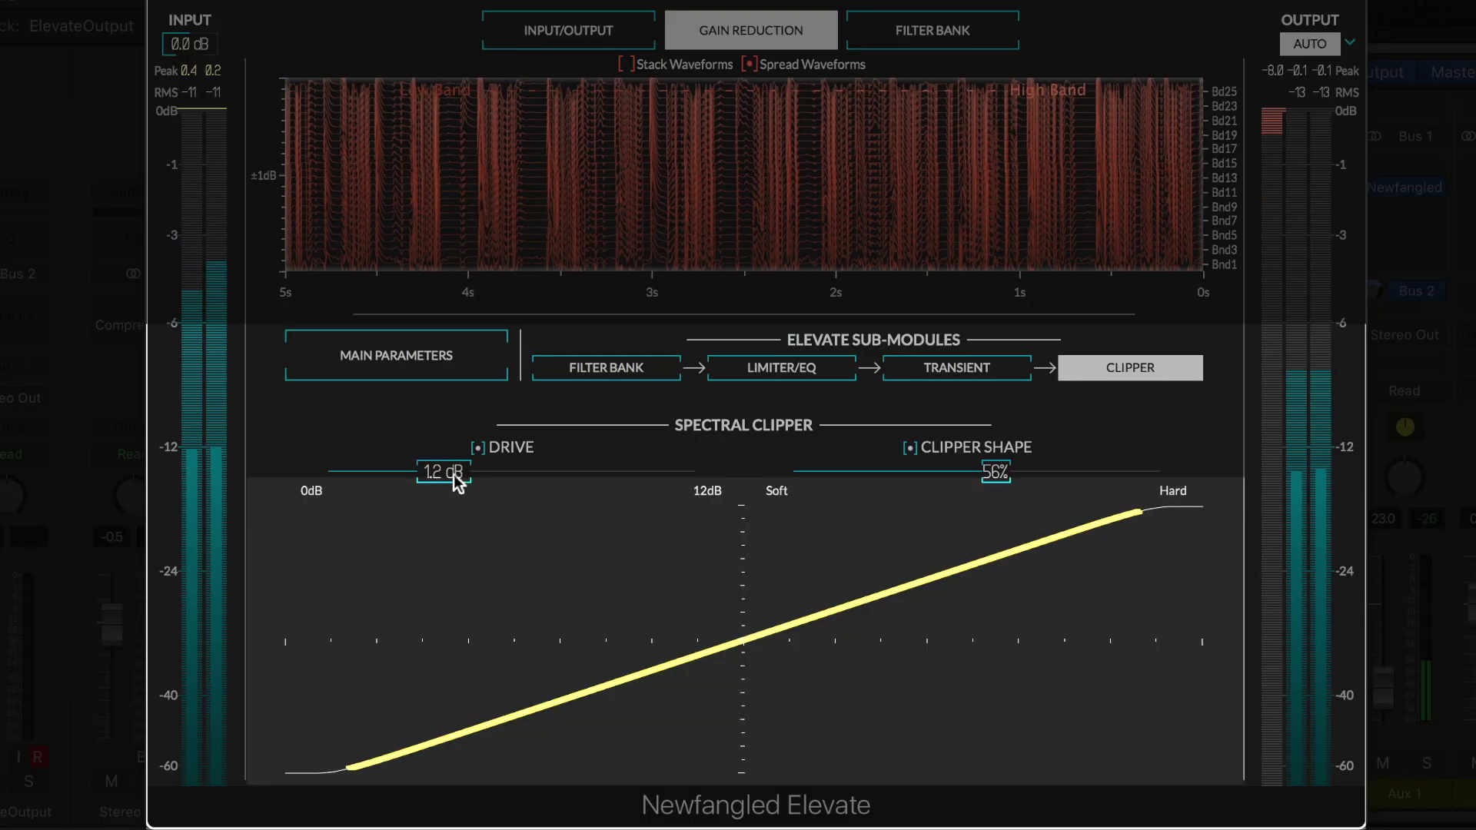
left_click_drag(455, 477, 520, 469)
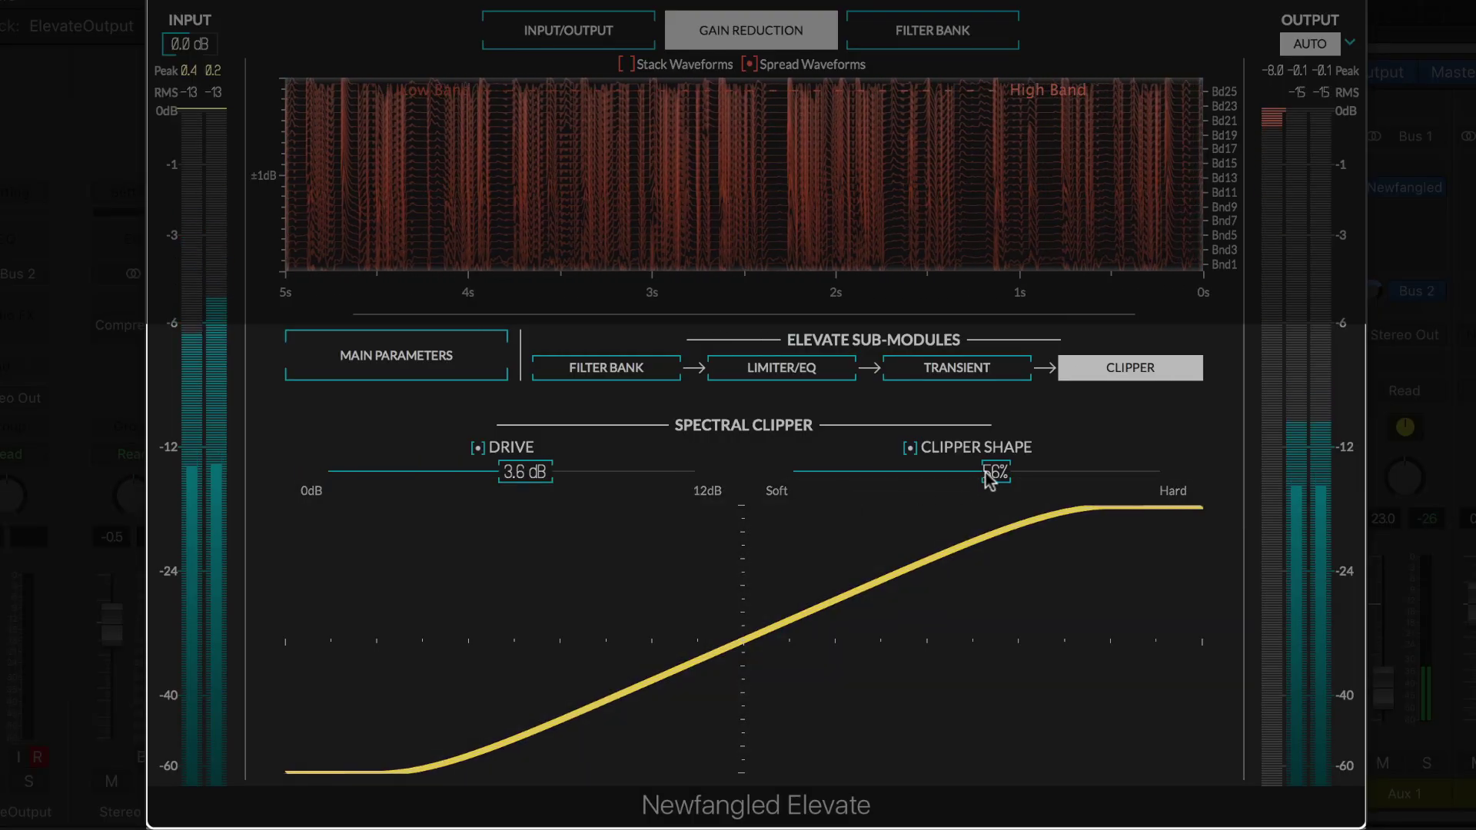
mouse_move(996, 471)
left_mouse_down()
mouse_move(784, 471)
mouse_move(1160, 471)
left_mouse_up()
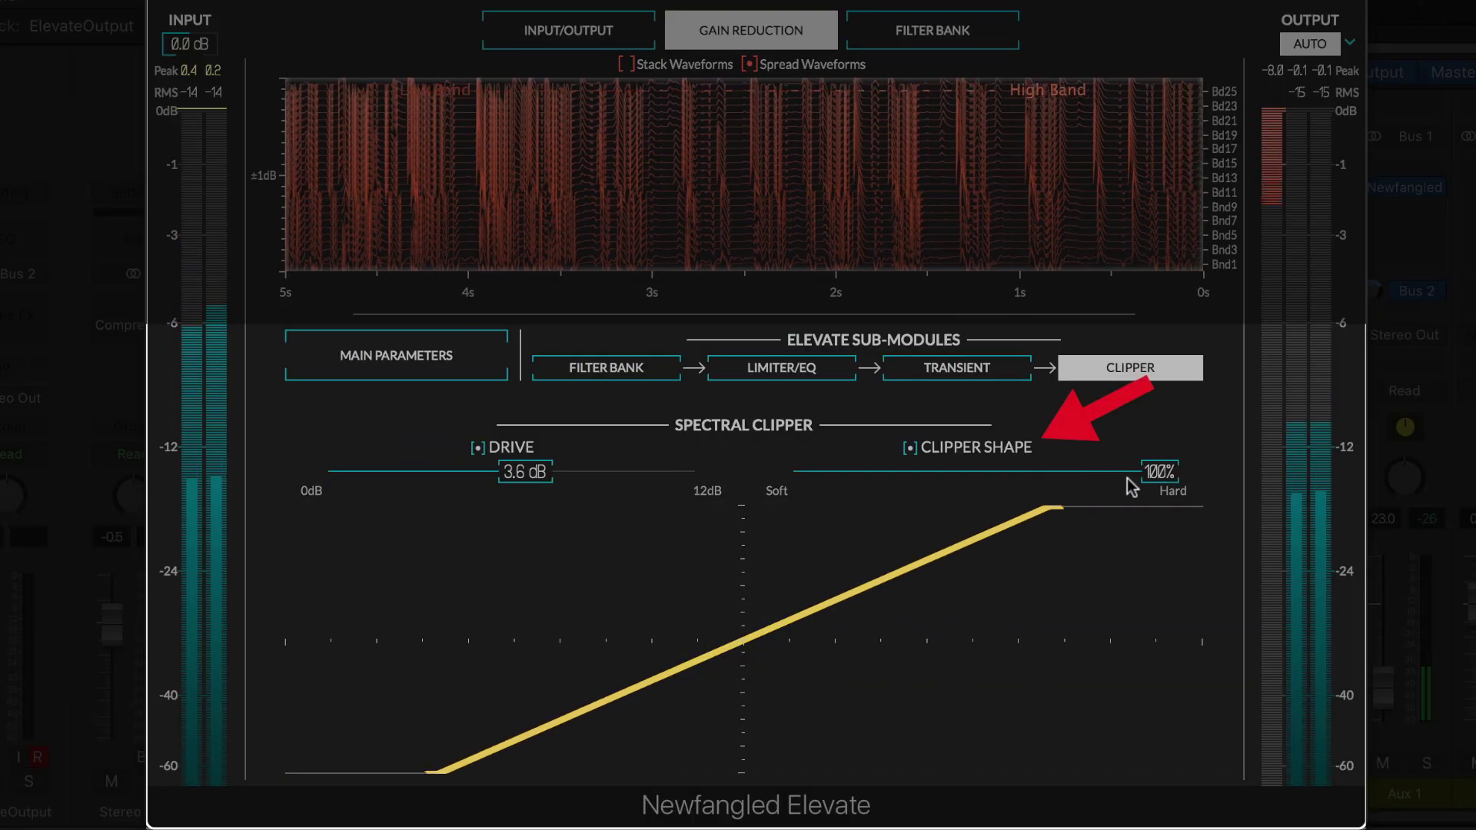
left_click_drag(538, 474, 402, 476)
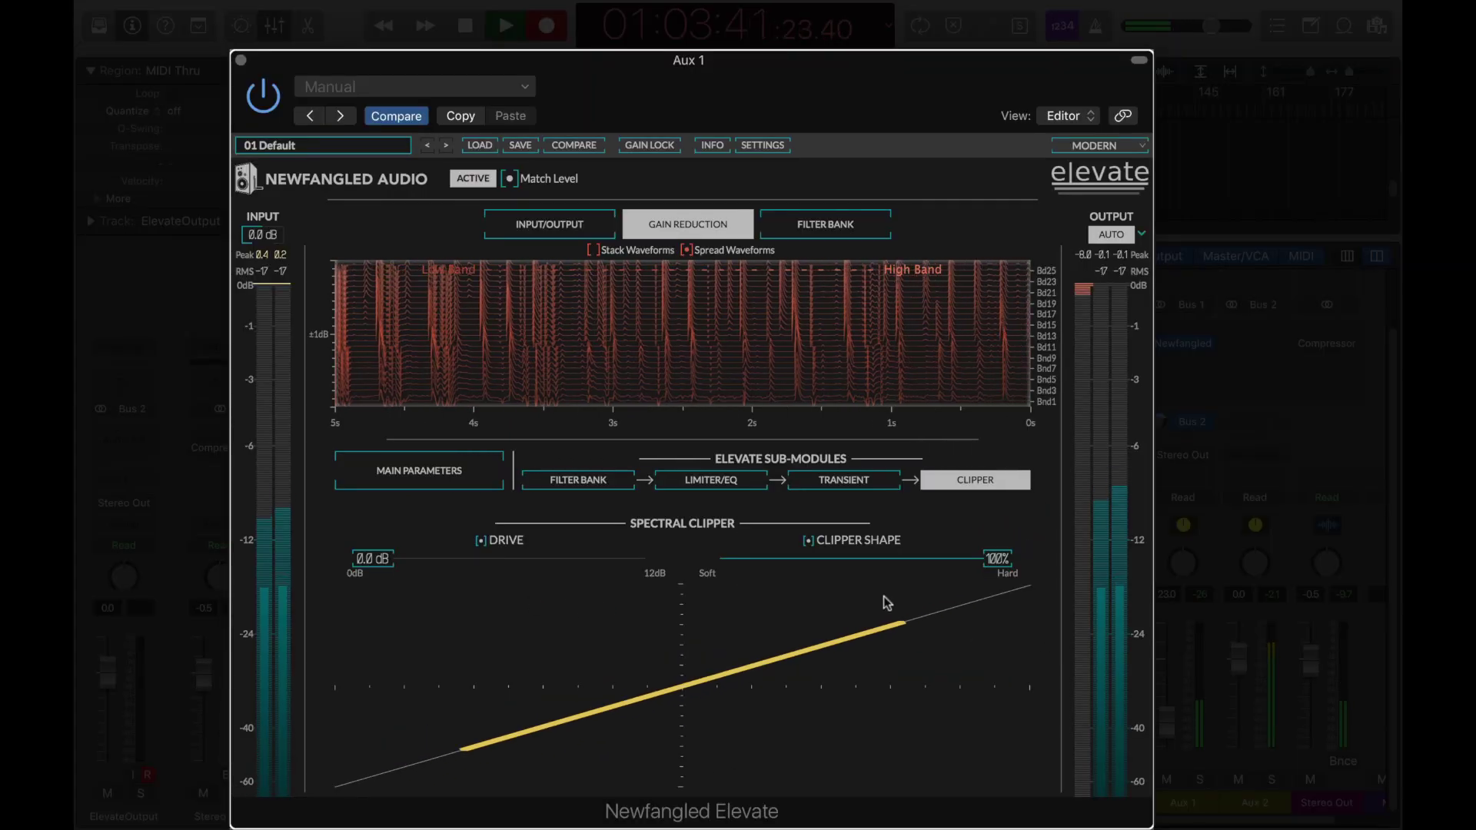
- On Main Parameters, lower the input gain and set the output level to Automatic after trying Manual
left_click(492, 484)
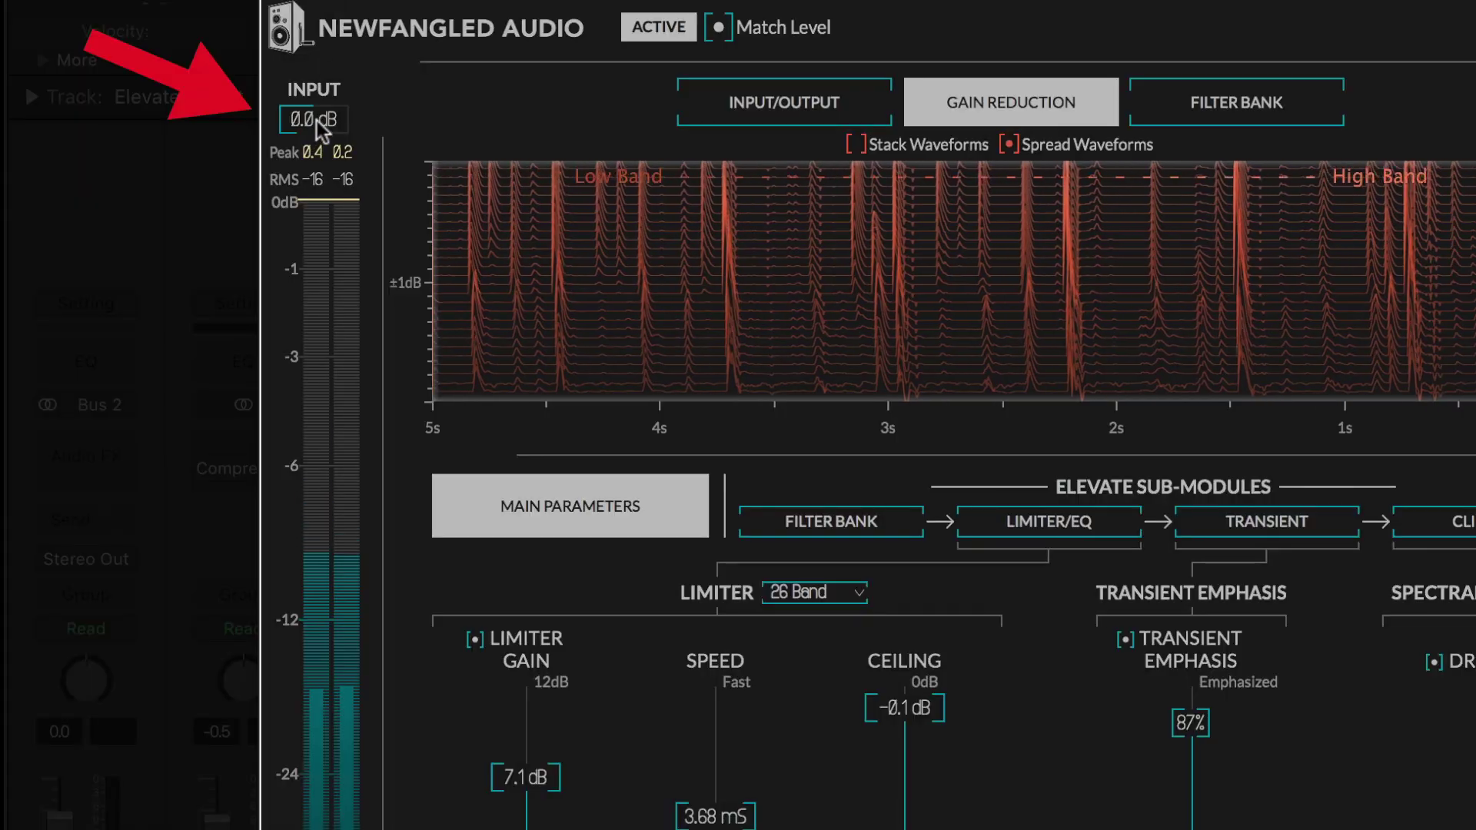
mouse_move(263, 236)
left_mouse_down()
mouse_move(260, 300)
mouse_move(287, 202)
mouse_move(274, 248)
left_mouse_up()
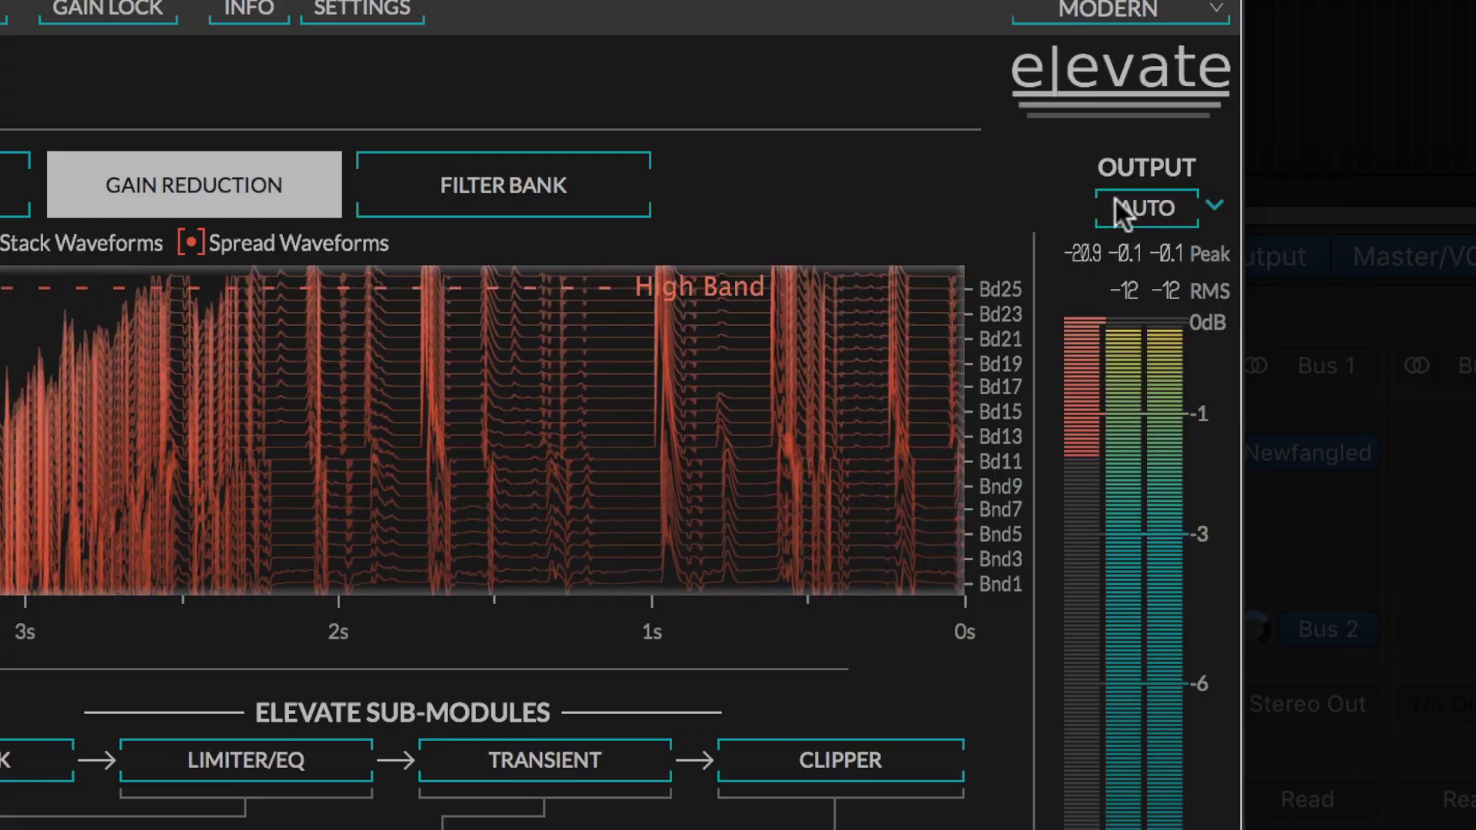
left_click(1117, 204)
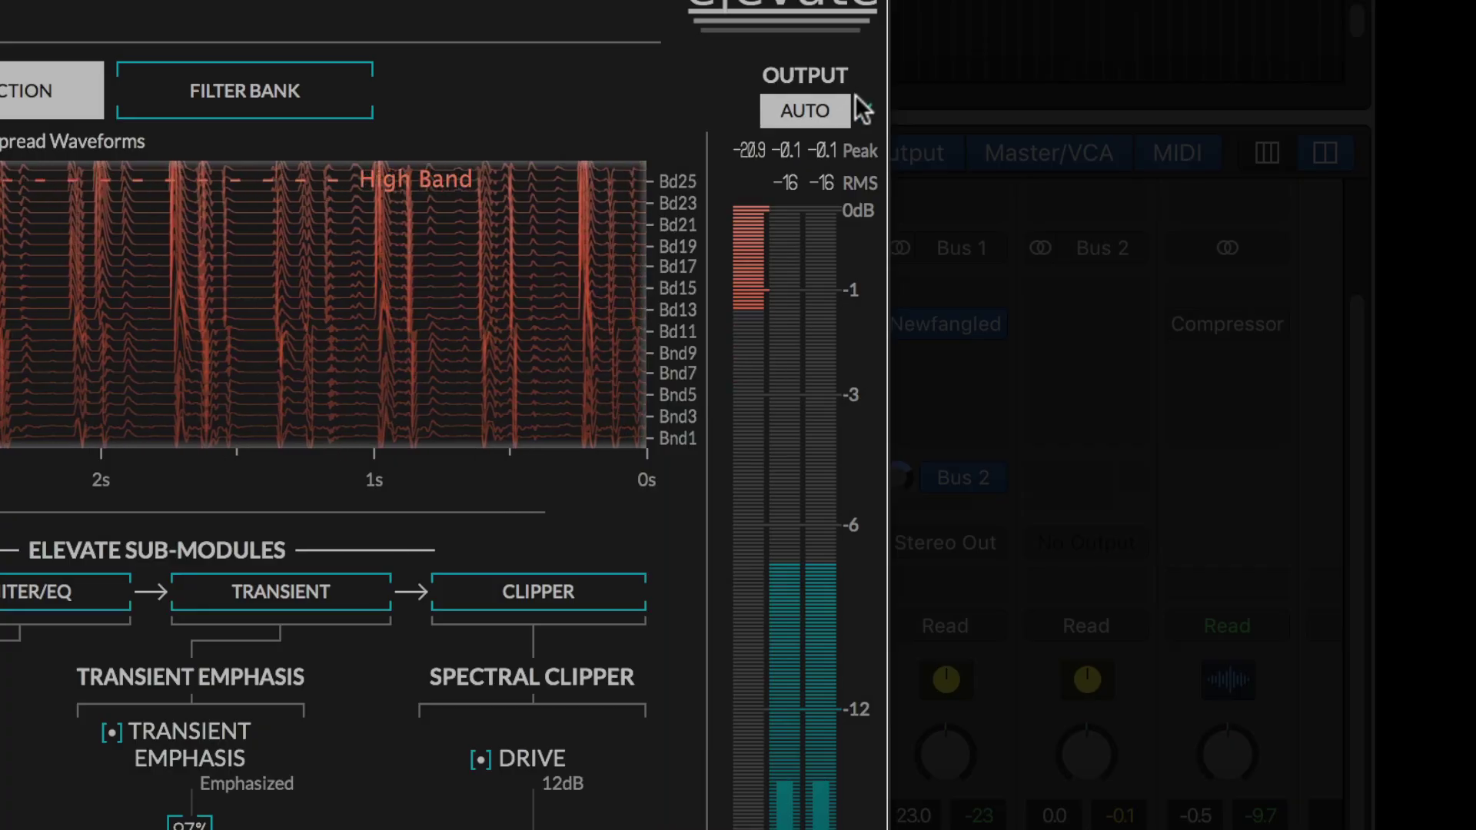
left_click(1141, 233)
left_click(869, 133)
left_click(863, 106)
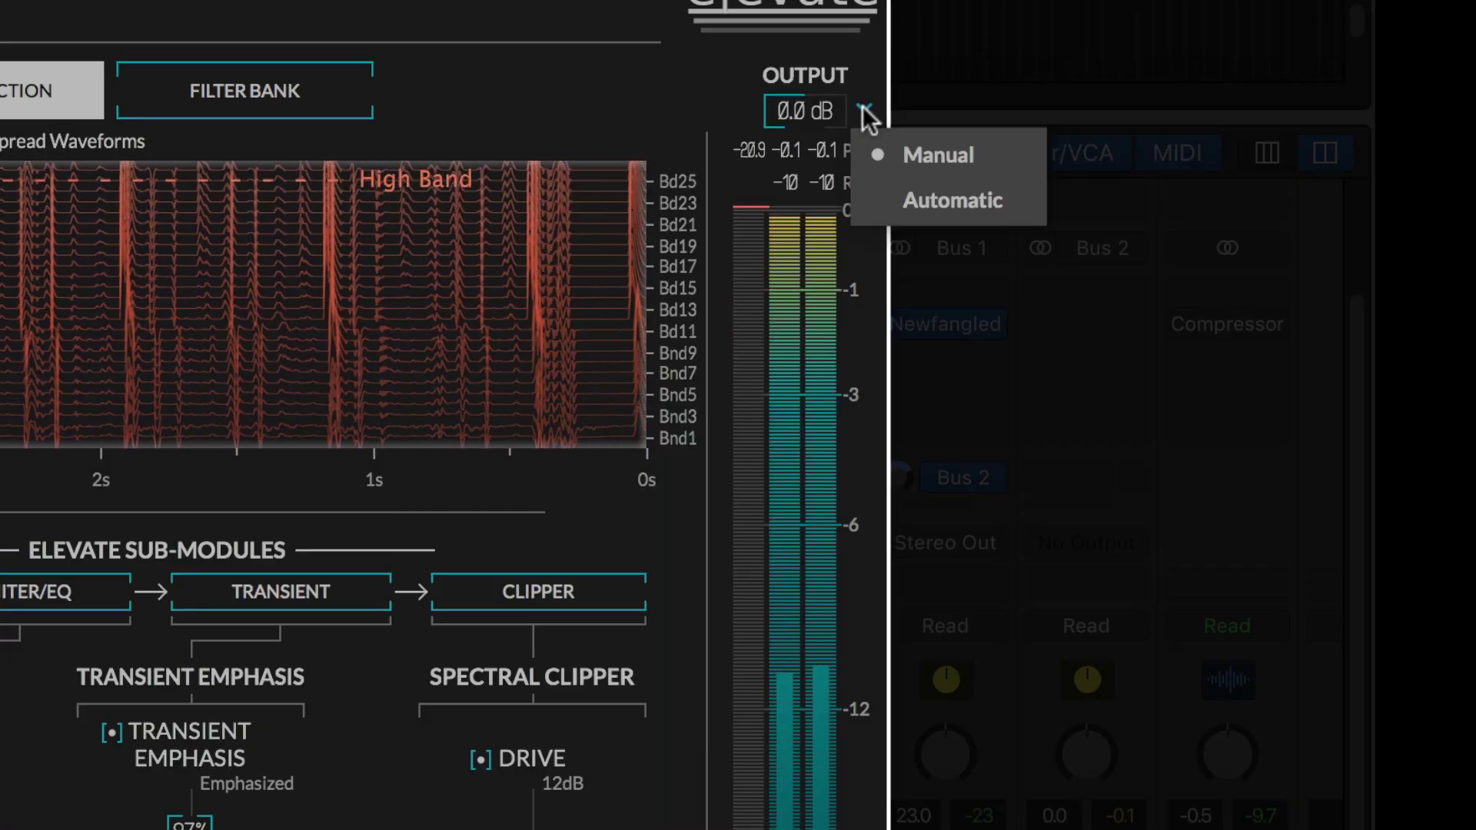
left_click(888, 197)
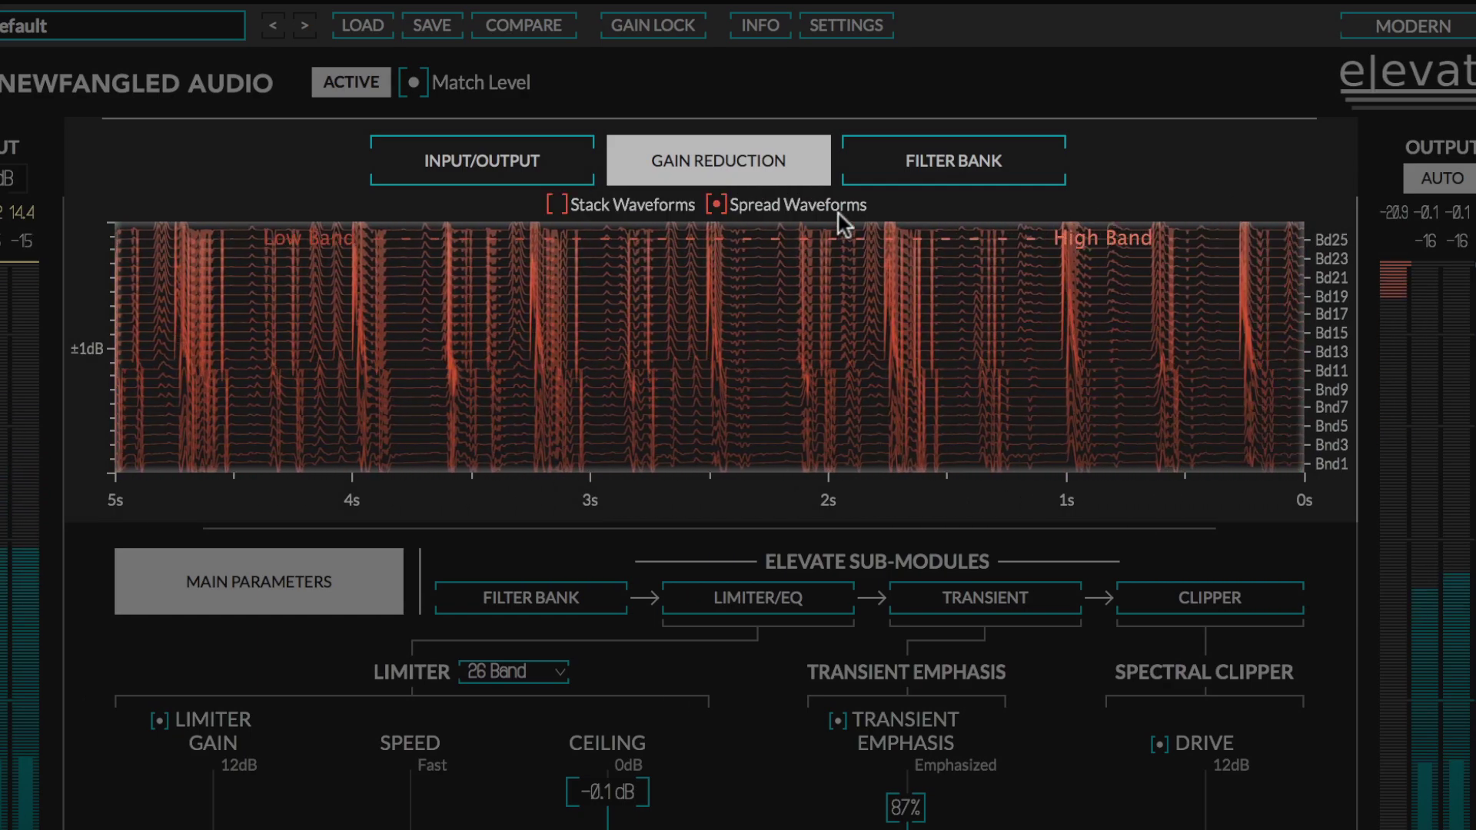
- Turn on Stack Waveforms in the Gain Reduction view
left_click(557, 205)
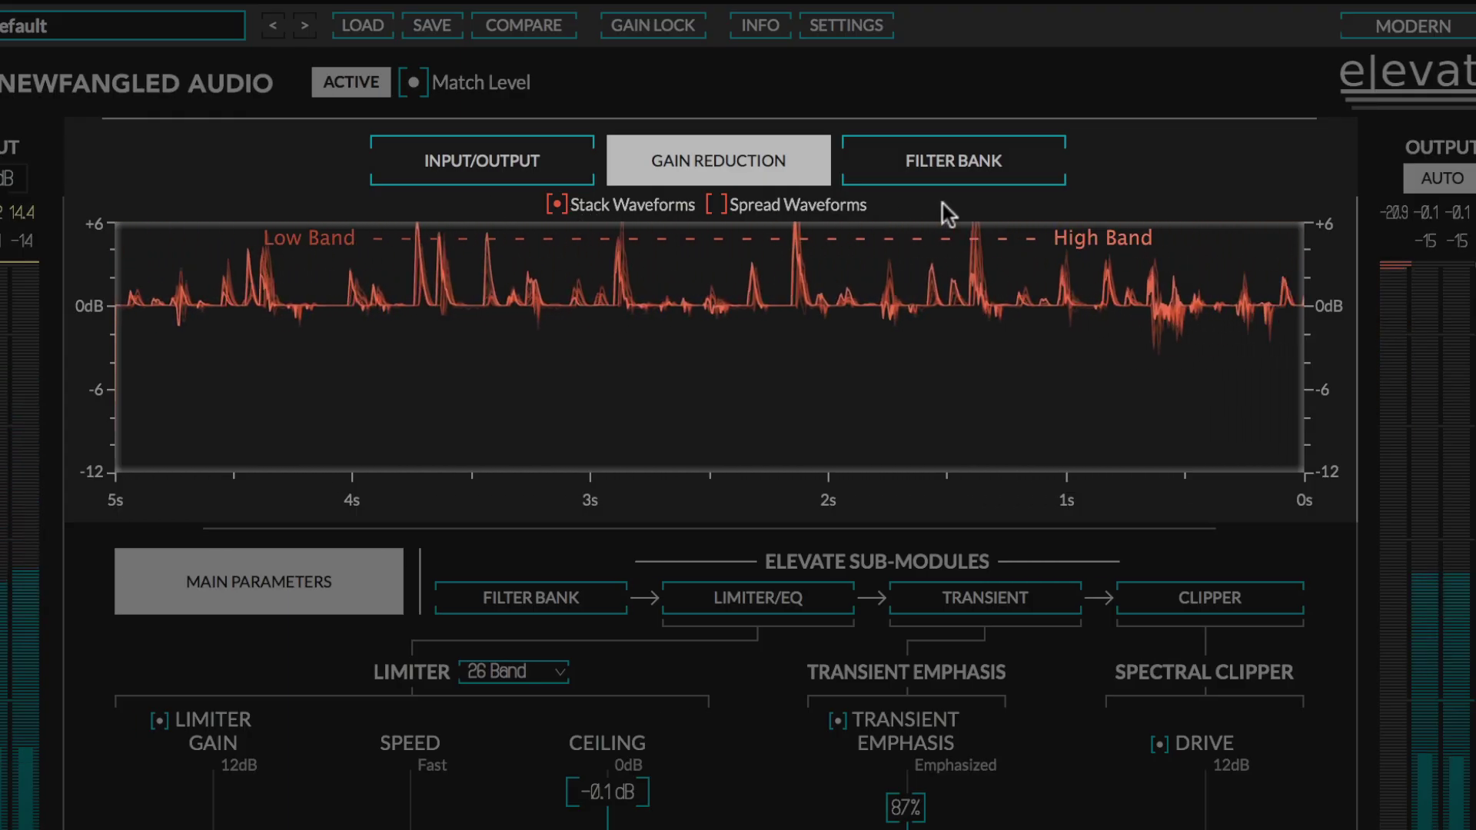
- Check the Filter Bank meters by toggling input, output and gain reduction meters, then return to the Input/Output graph
left_click(947, 173)
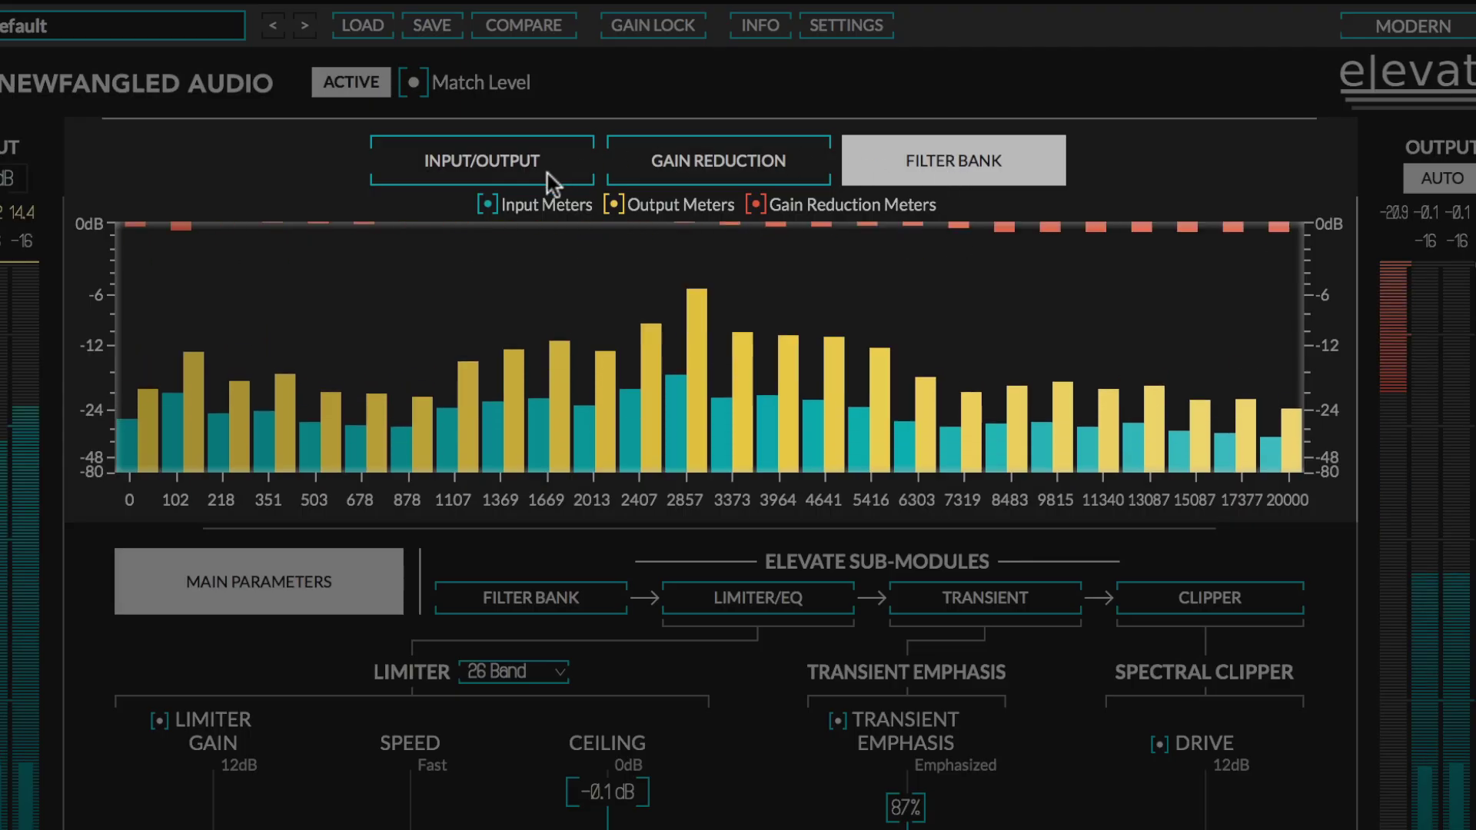
left_click(488, 204)
left_click(487, 205)
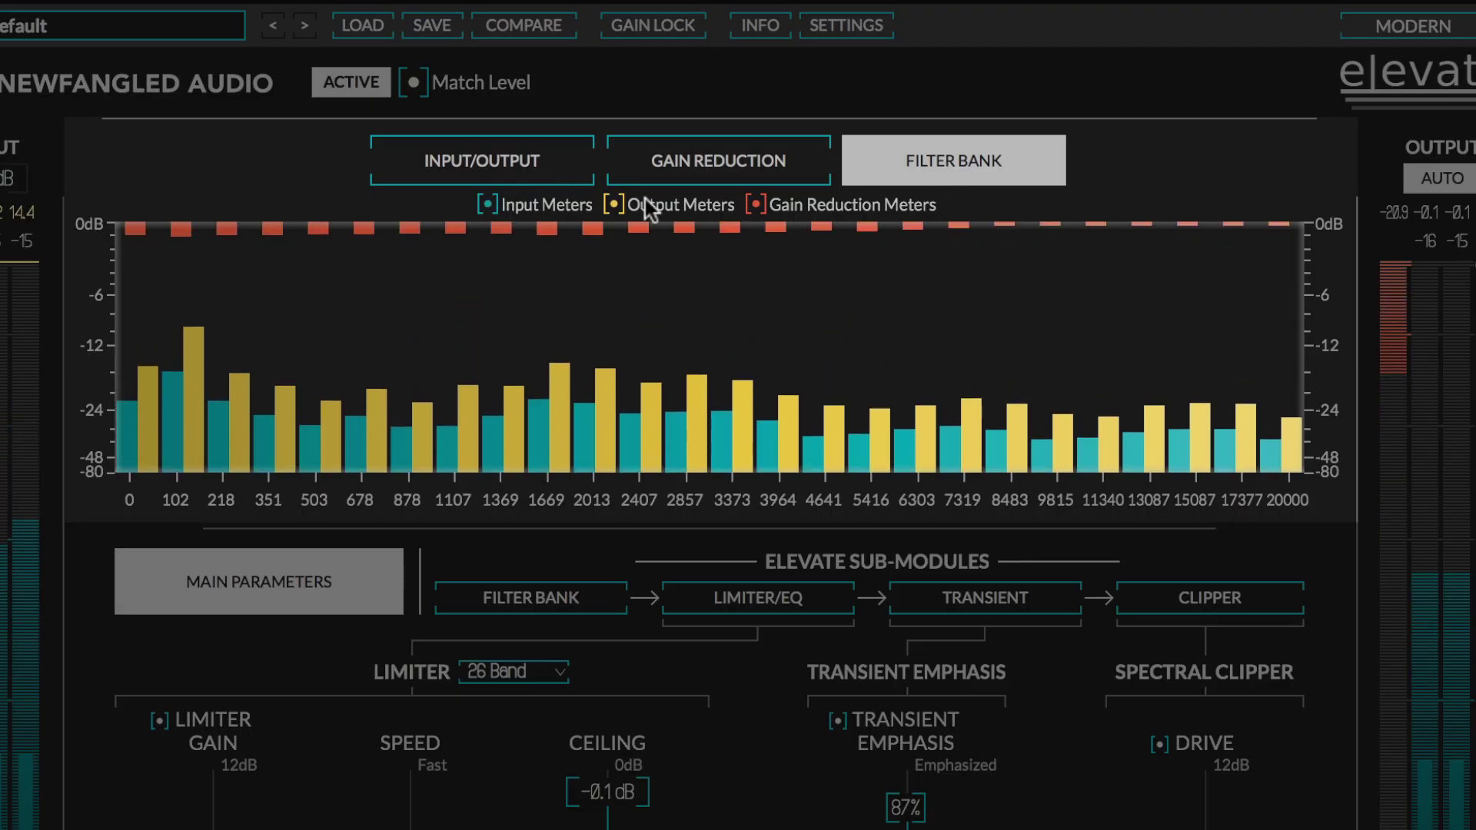
left_click(614, 205)
left_click(614, 206)
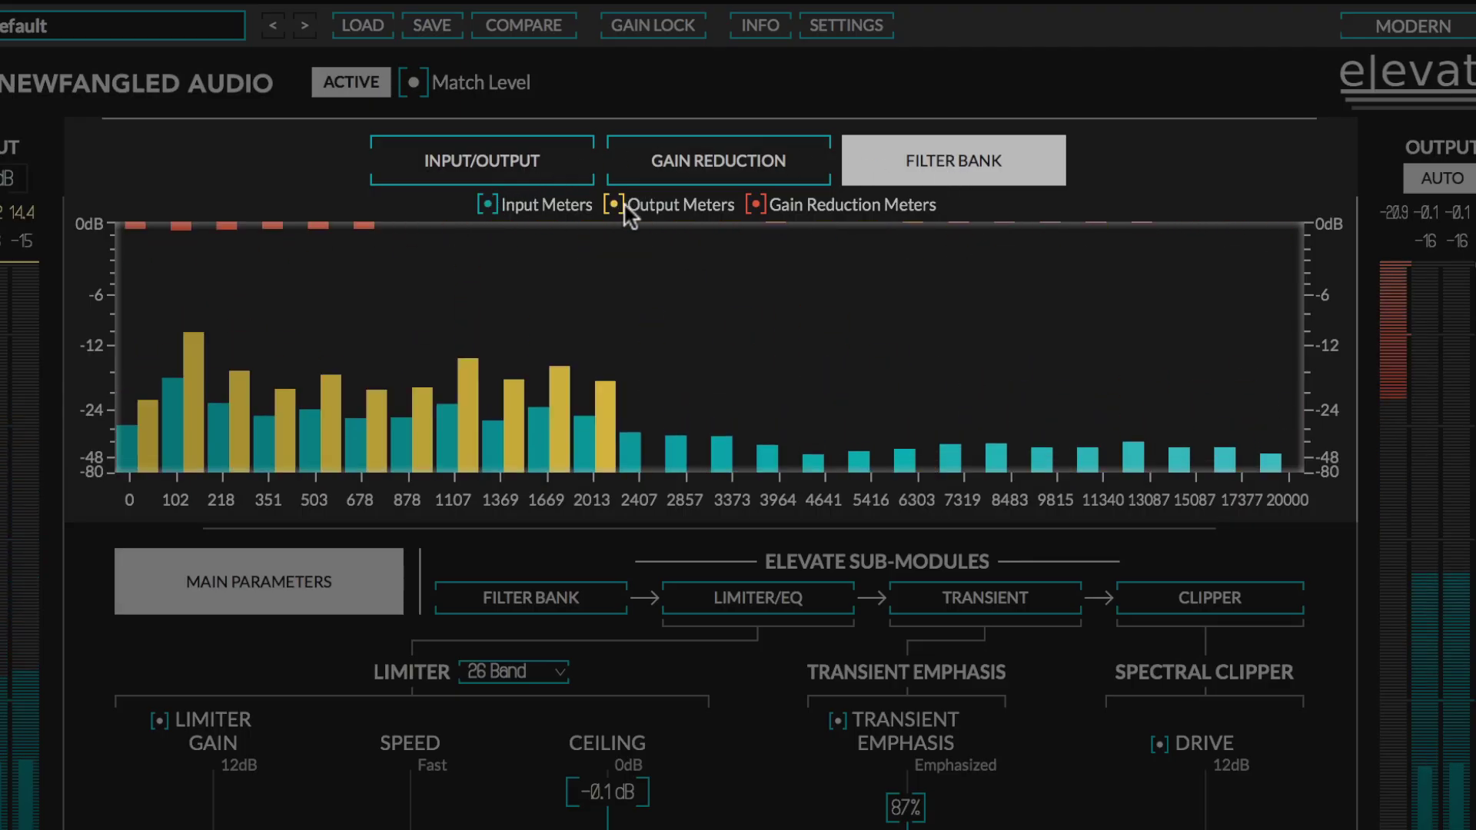
left_click(754, 204)
left_click(754, 204)
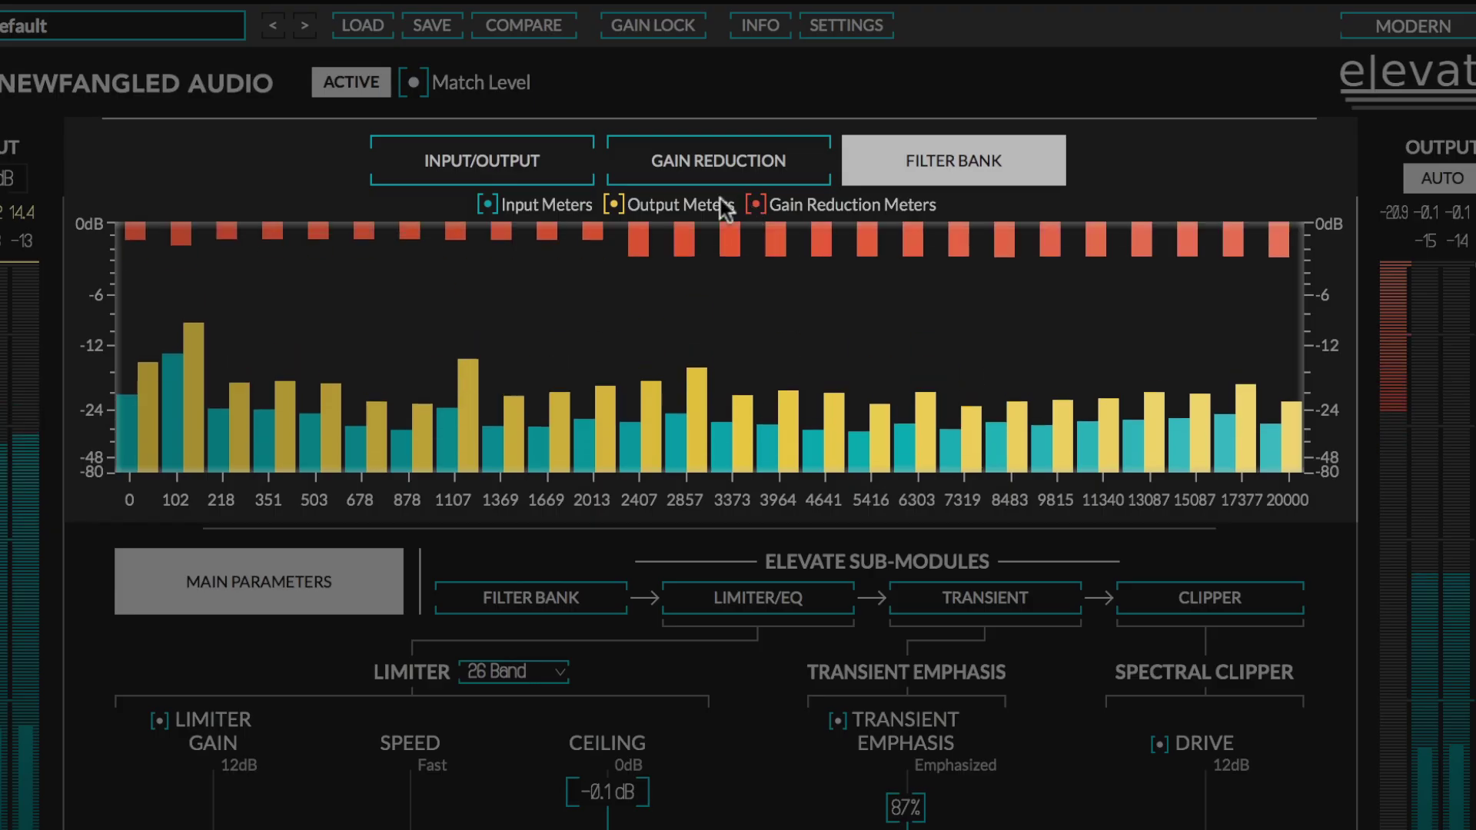
left_click(554, 157)
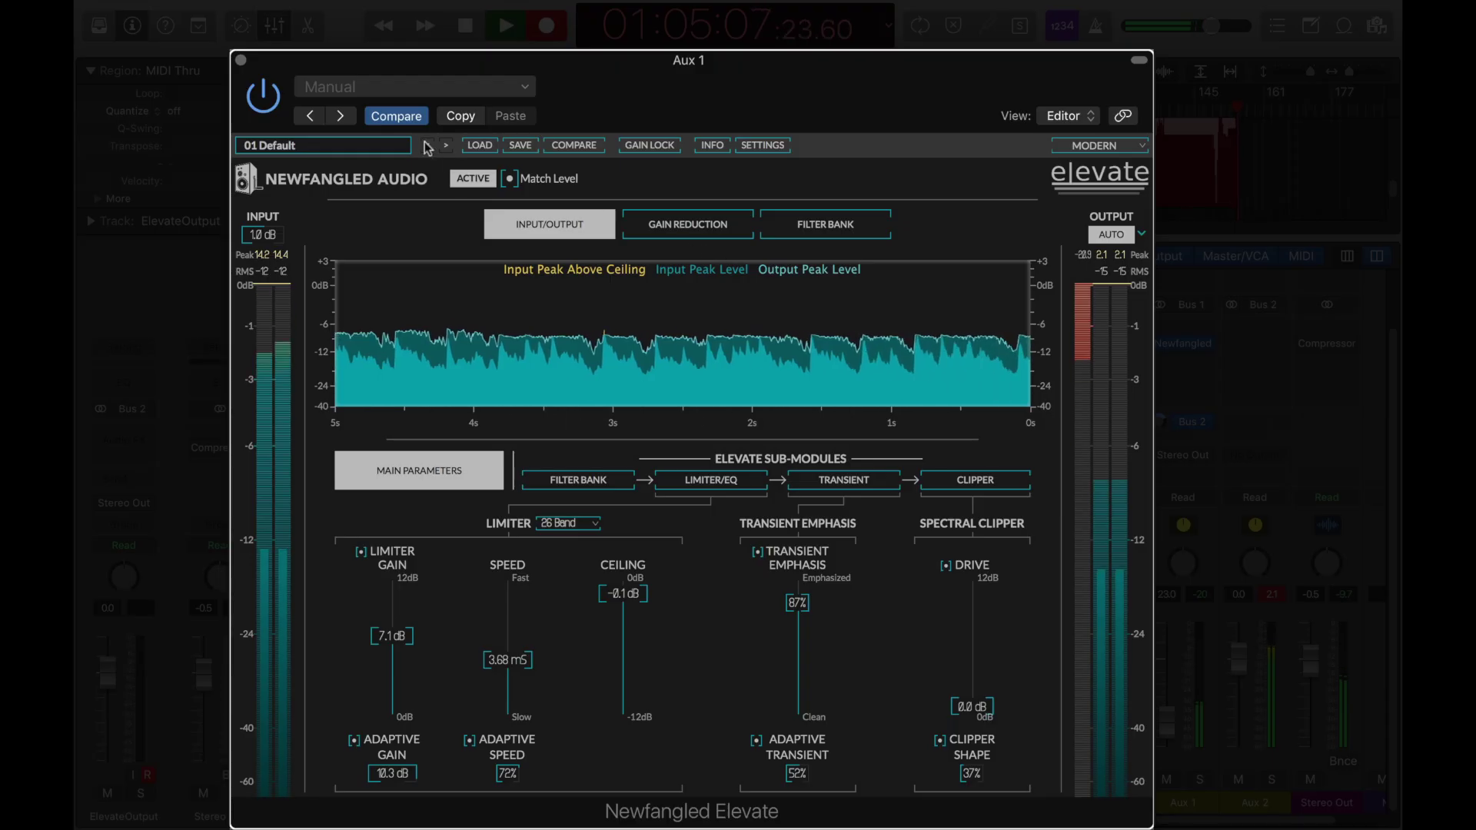
- Load the HiPowered preset from the 03 John McCaig folder of the preset menu
left_click(392, 144)
mouse_move(412, 155)
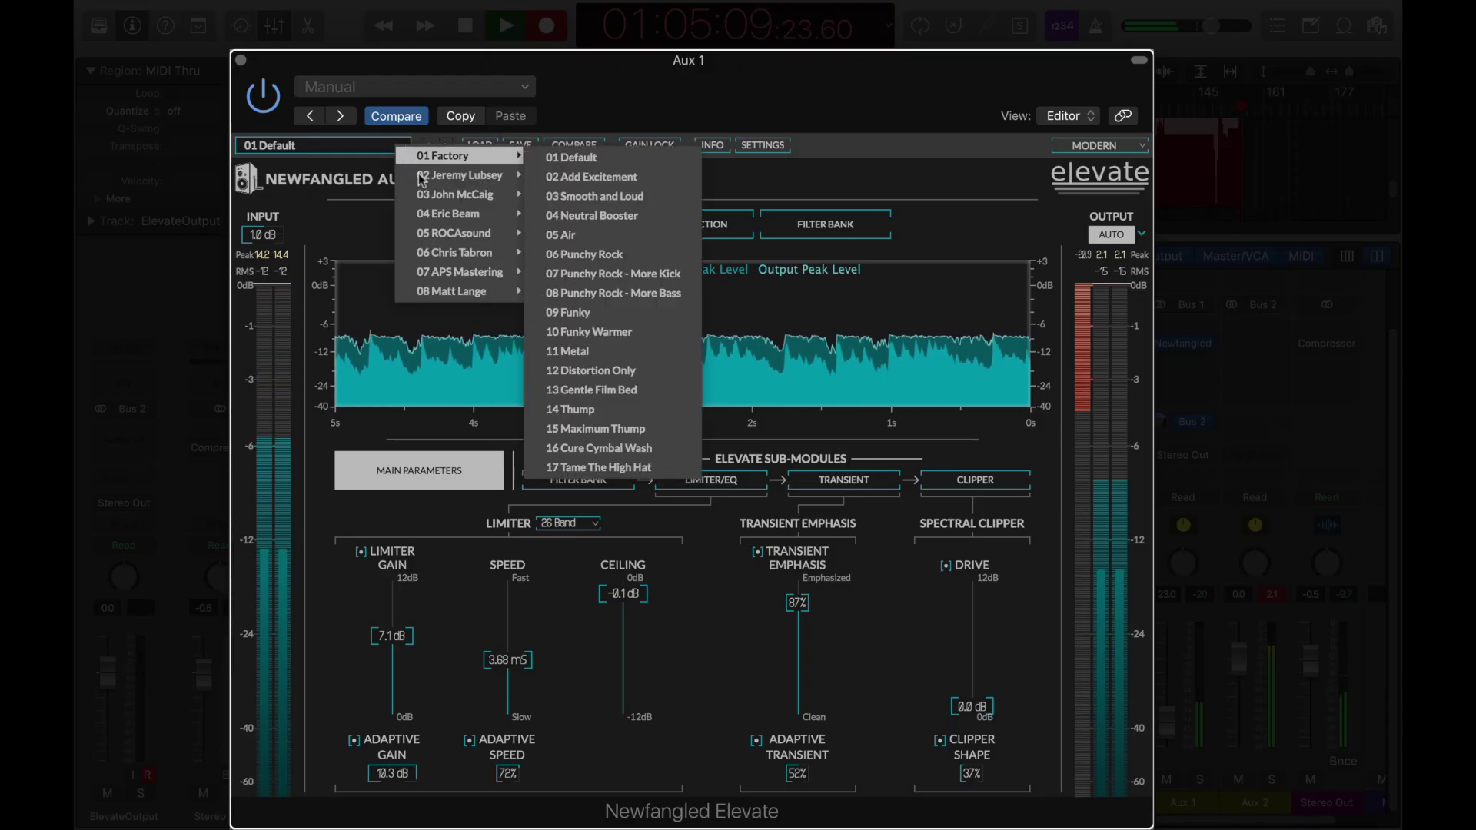
mouse_move(443, 198)
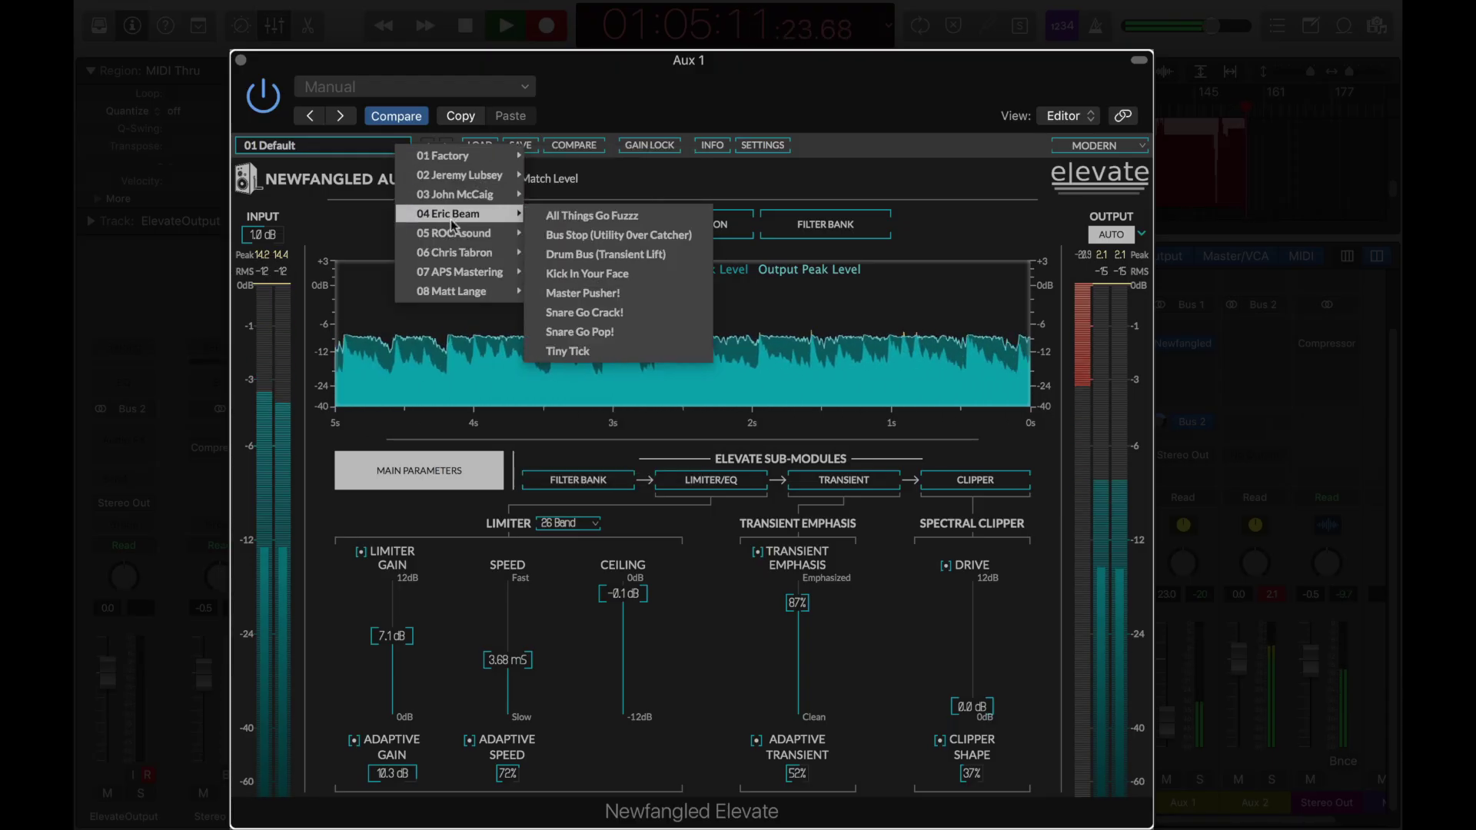
left_click(643, 151)
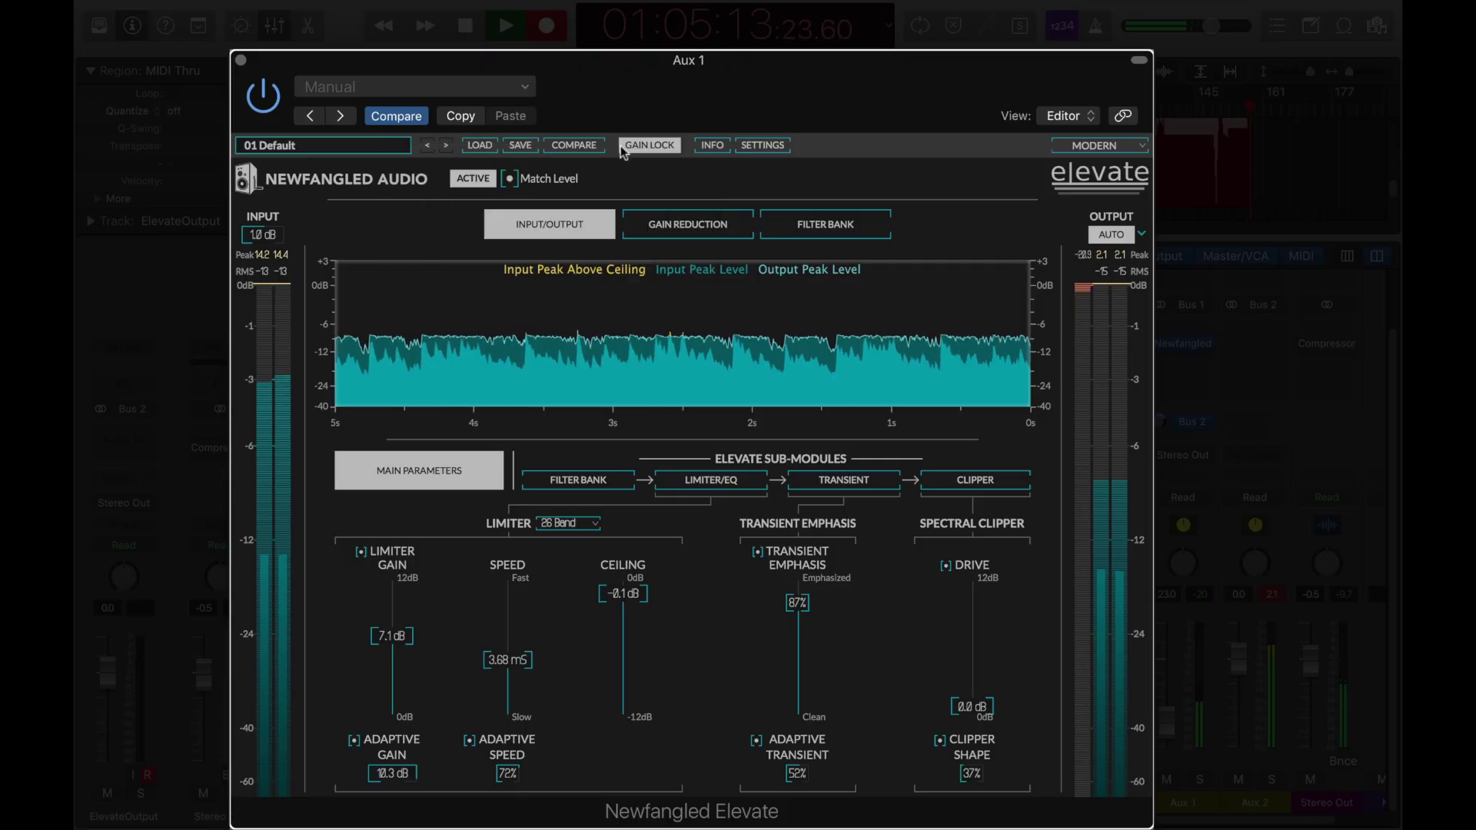
left_click(390, 139)
mouse_move(410, 163)
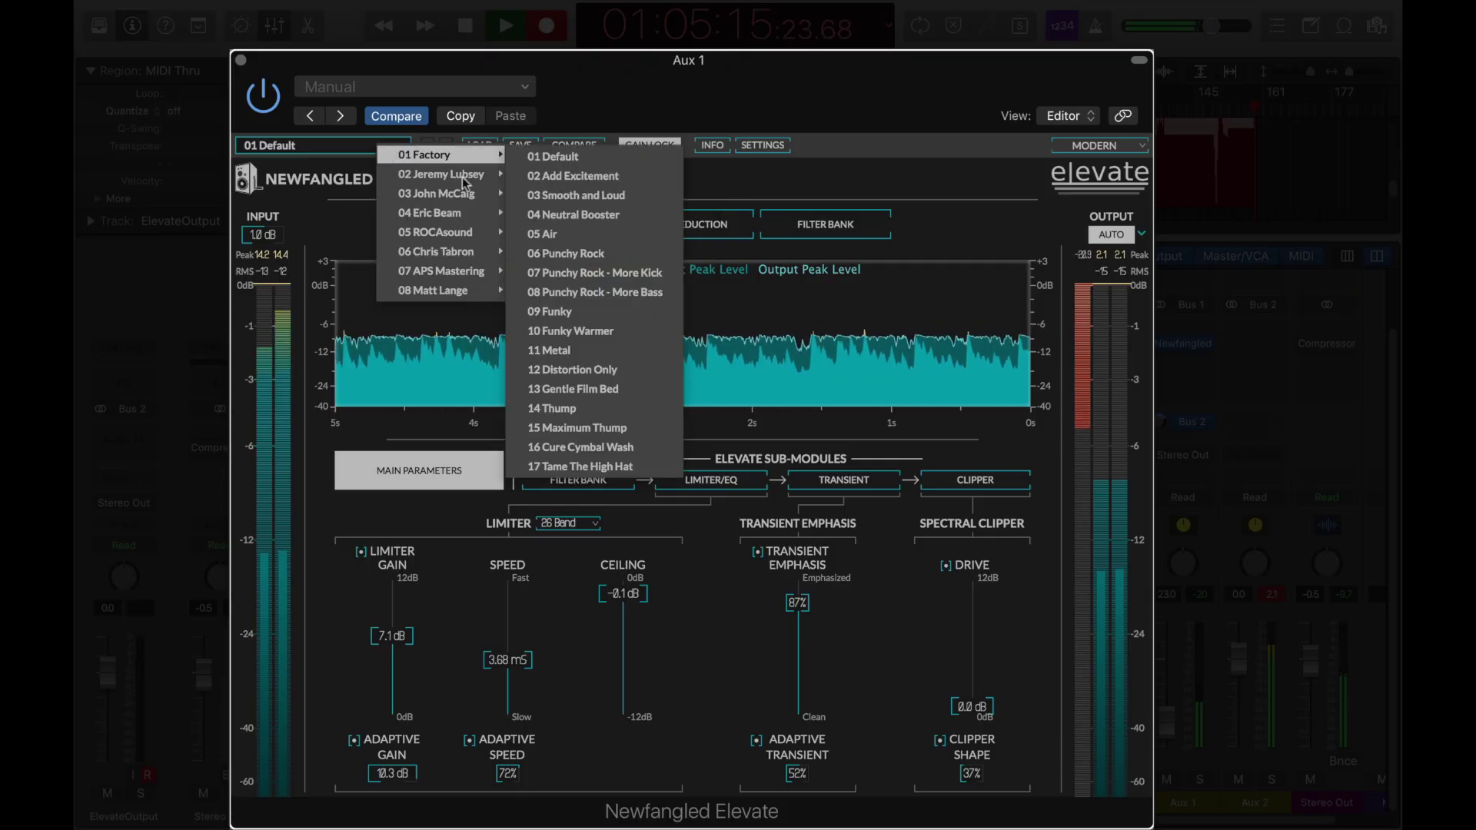
mouse_move(453, 199)
left_click(524, 197)
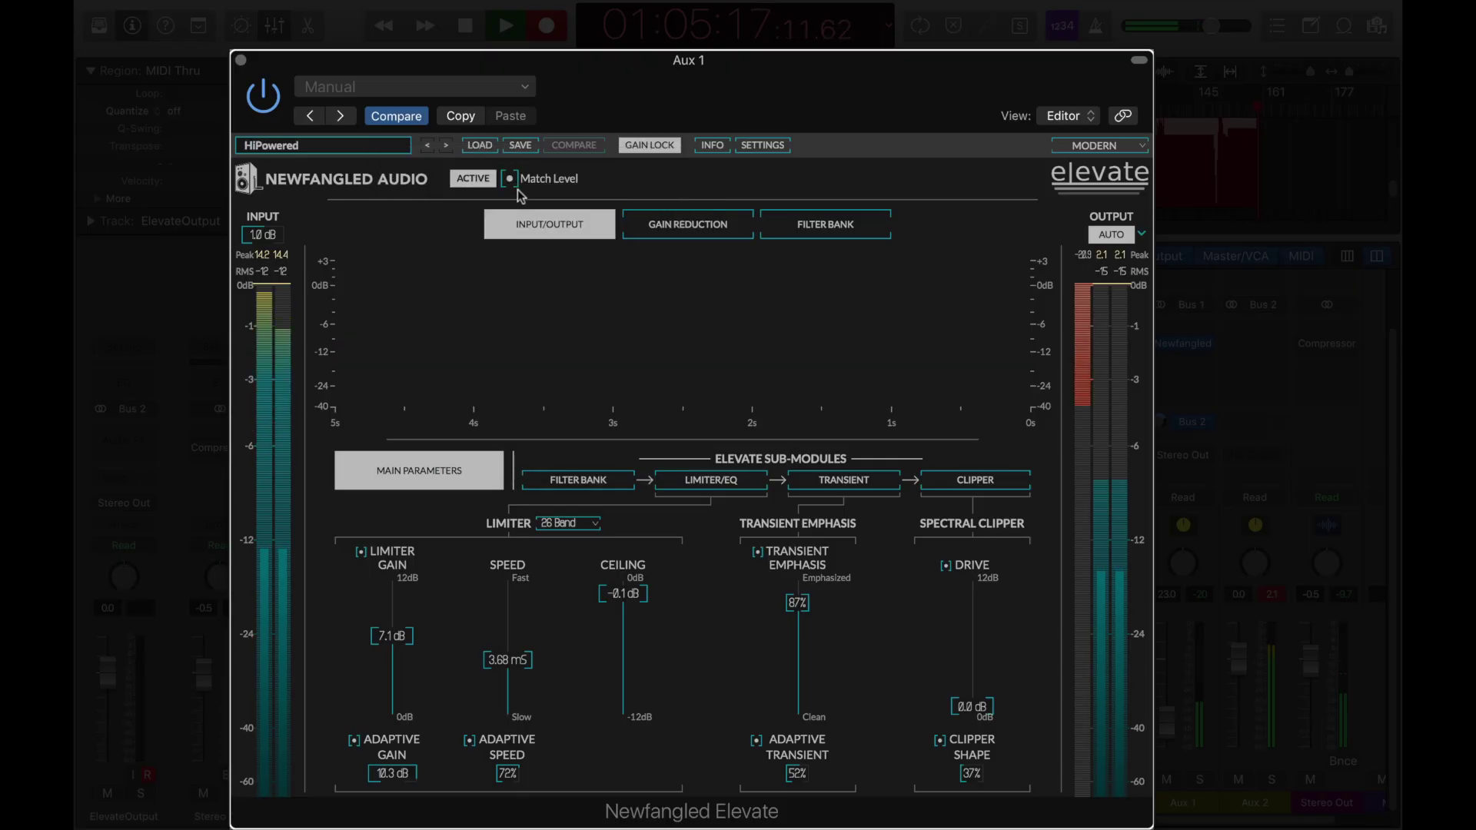
- Step forward through the next presets until Drum Bus (Transient Lift) is loaded
left_click(446, 146)
left_click(446, 146)
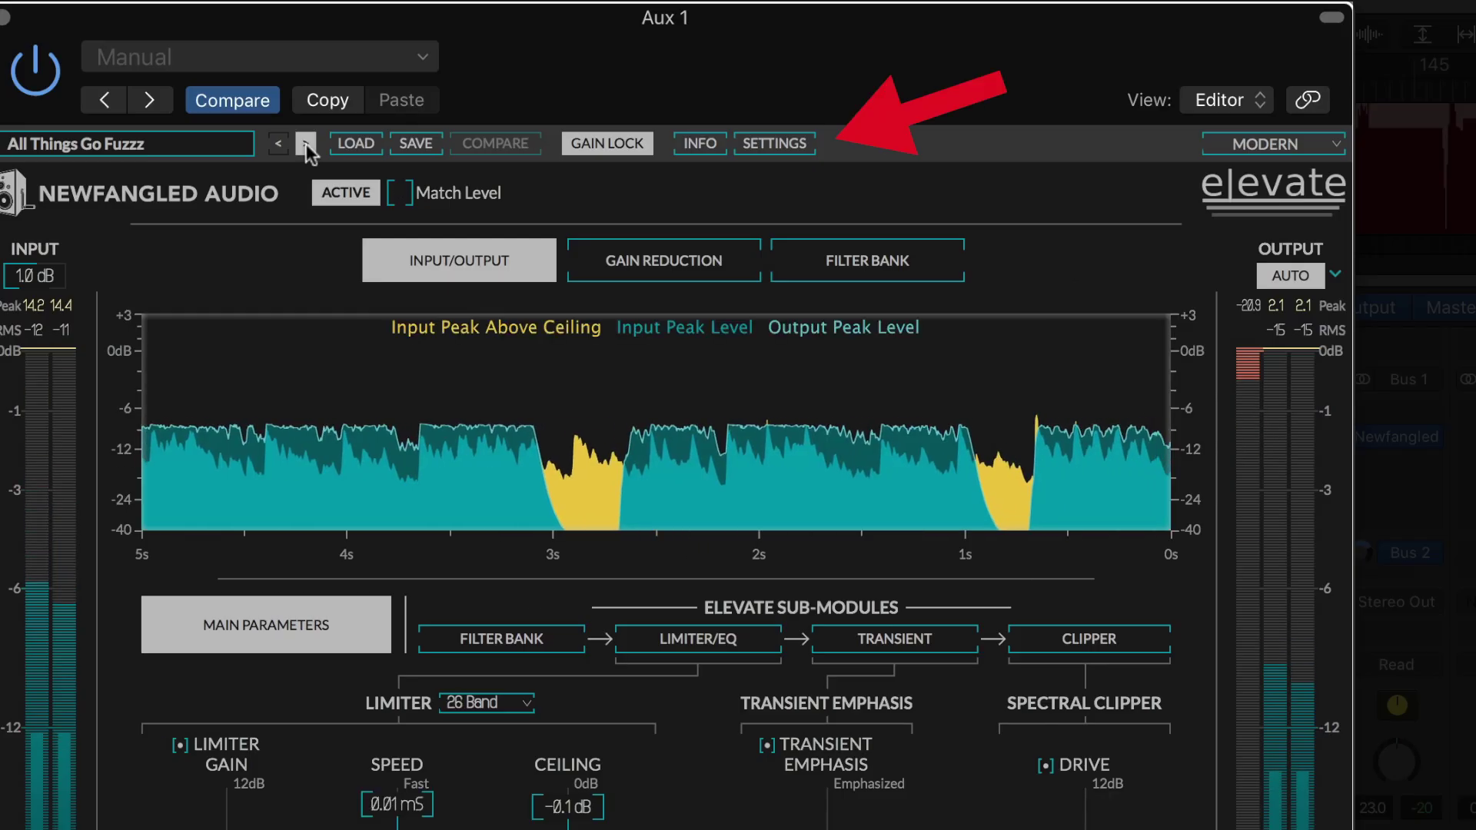
left_click(446, 146)
left_click(306, 144)
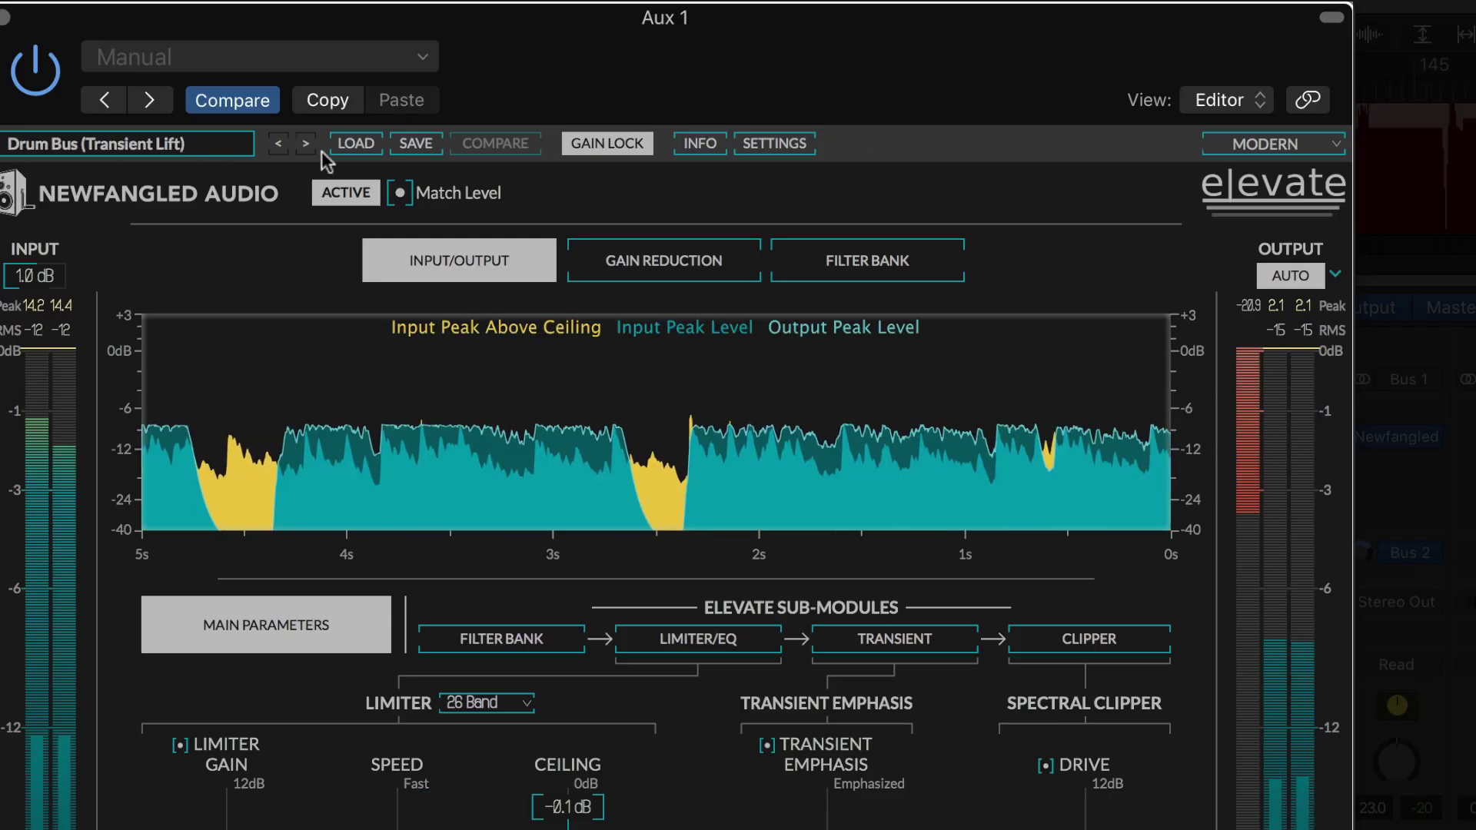
left_click(750, 146)
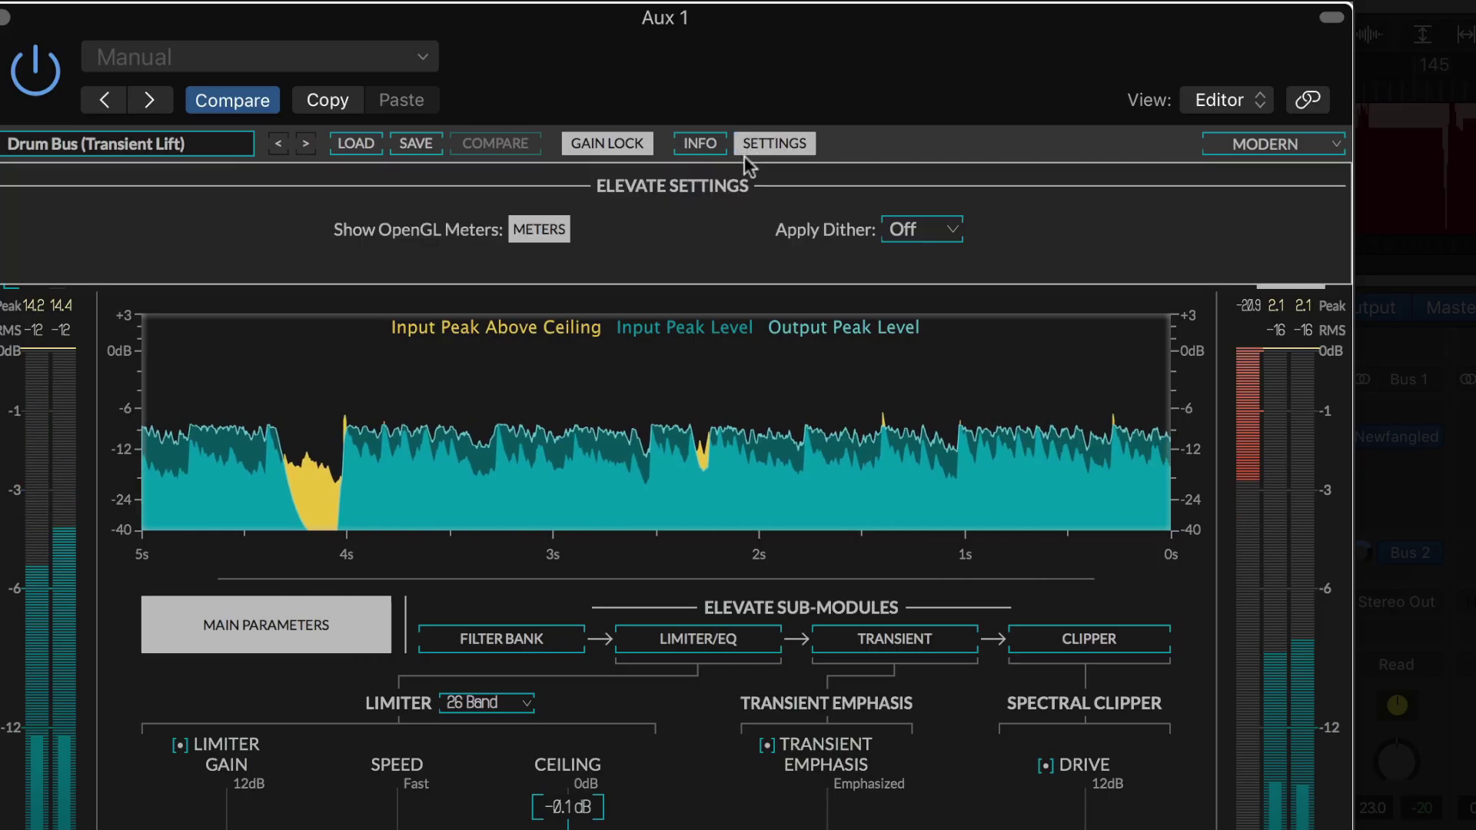
left_click(558, 230)
left_click(558, 230)
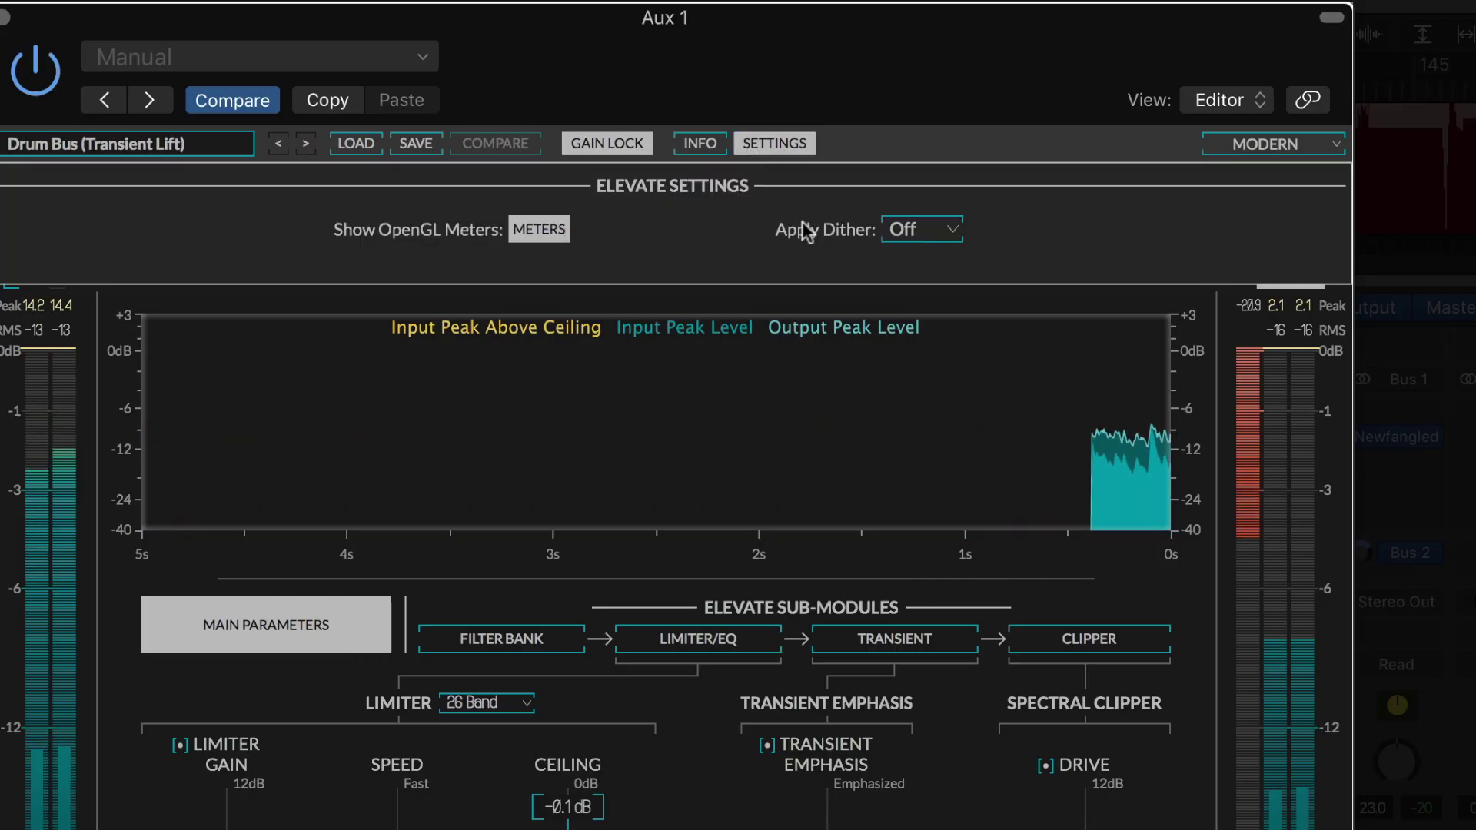
left_click(890, 231)
left_click(888, 231)
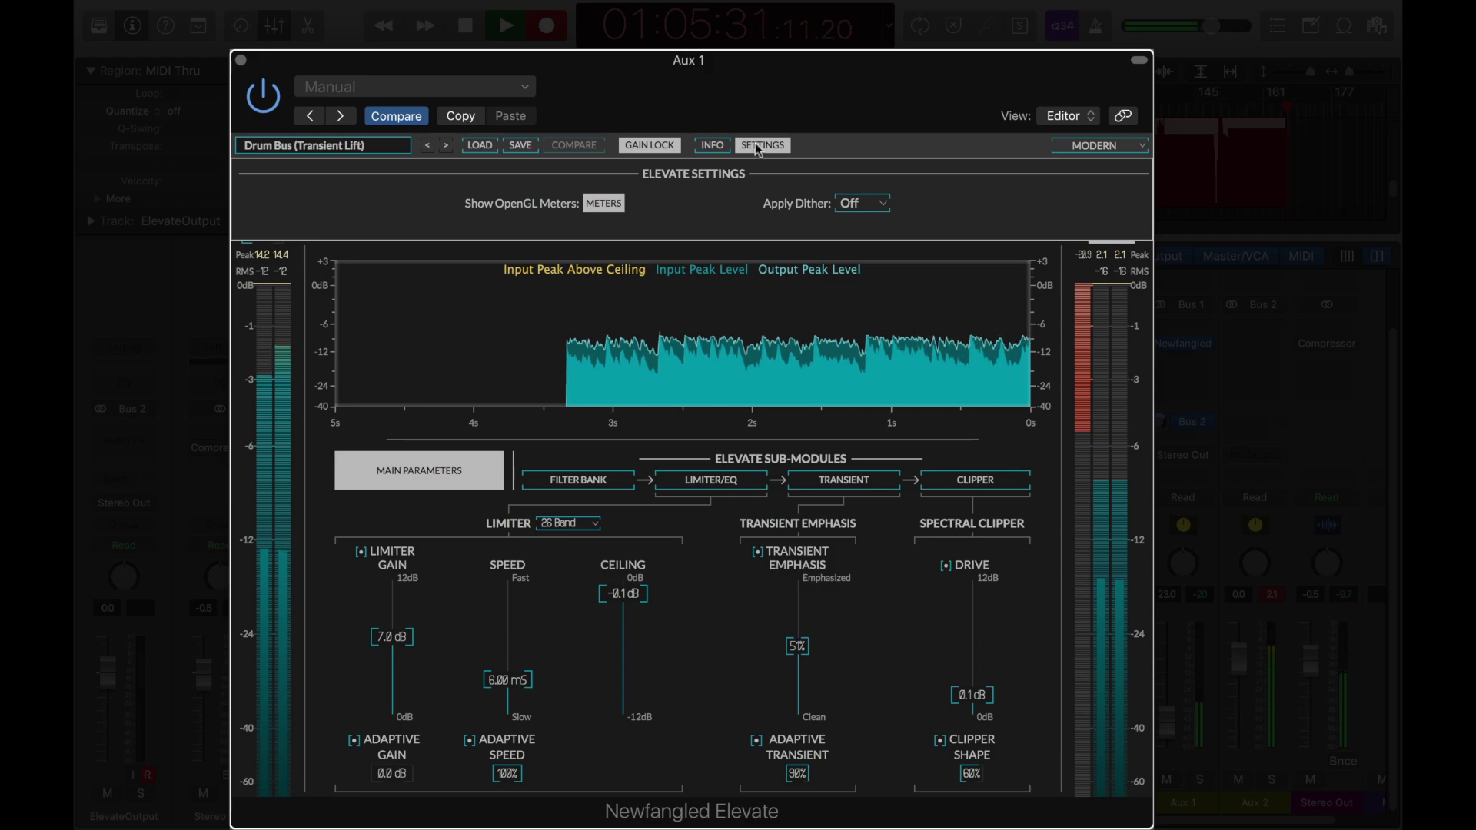
left_click(757, 147)
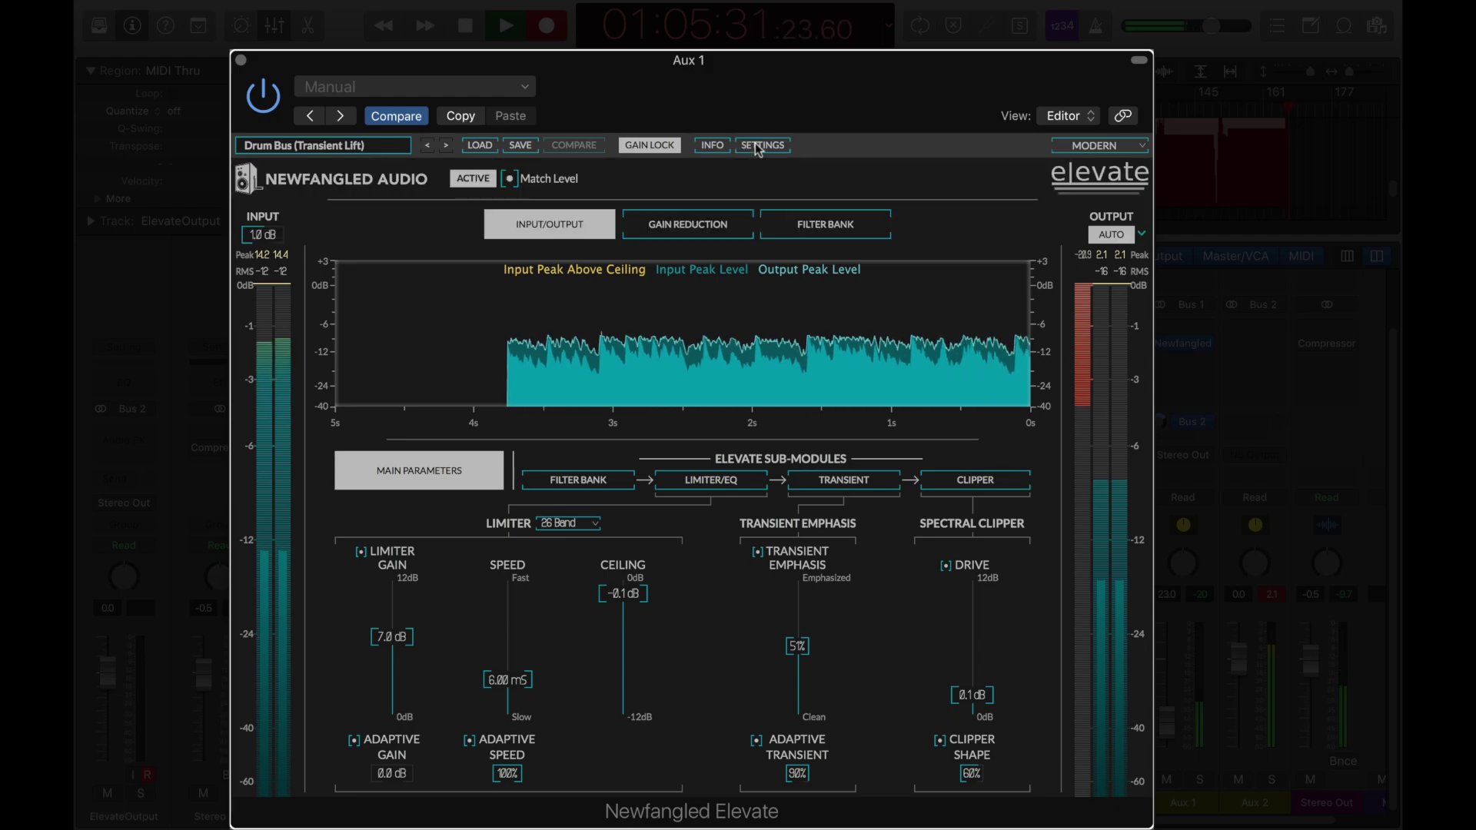